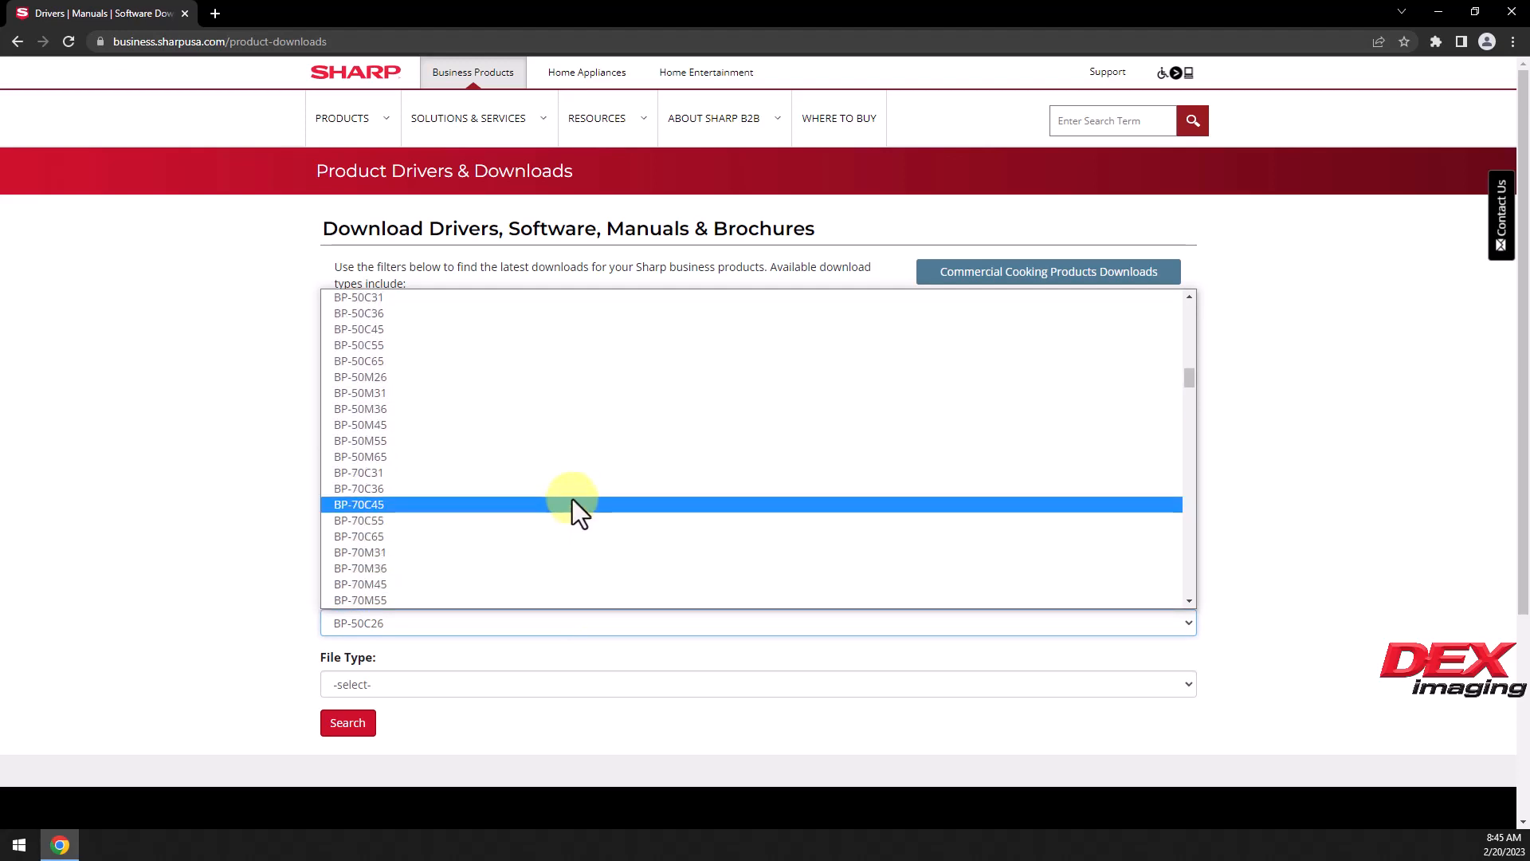
# Step: Search the product downloads for the BP-70C45 with the file type Drivers and Utilities
pyautogui.click(572, 504)
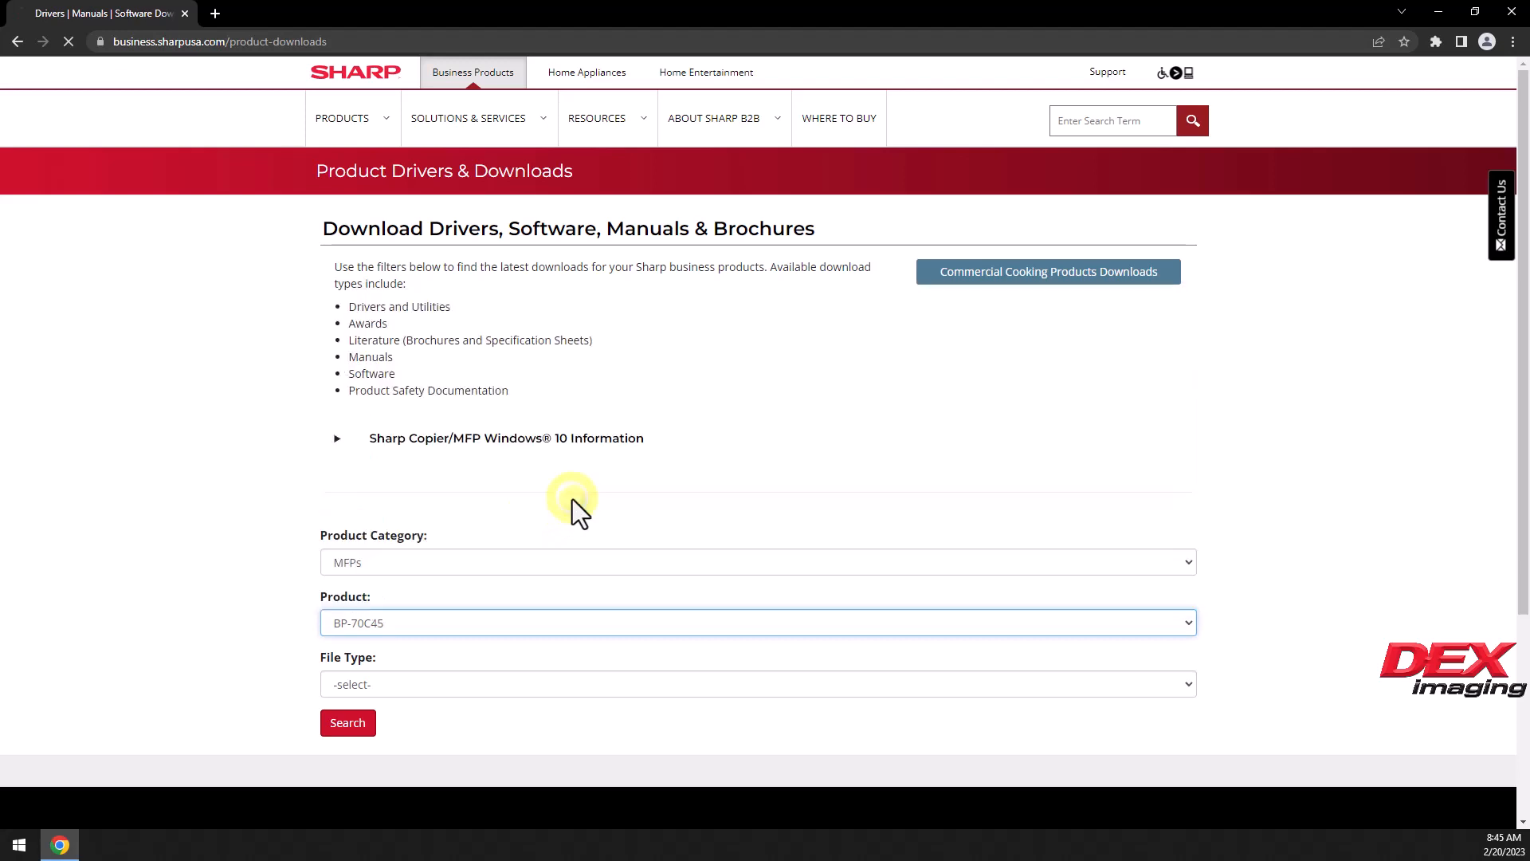
pyautogui.click(638, 682)
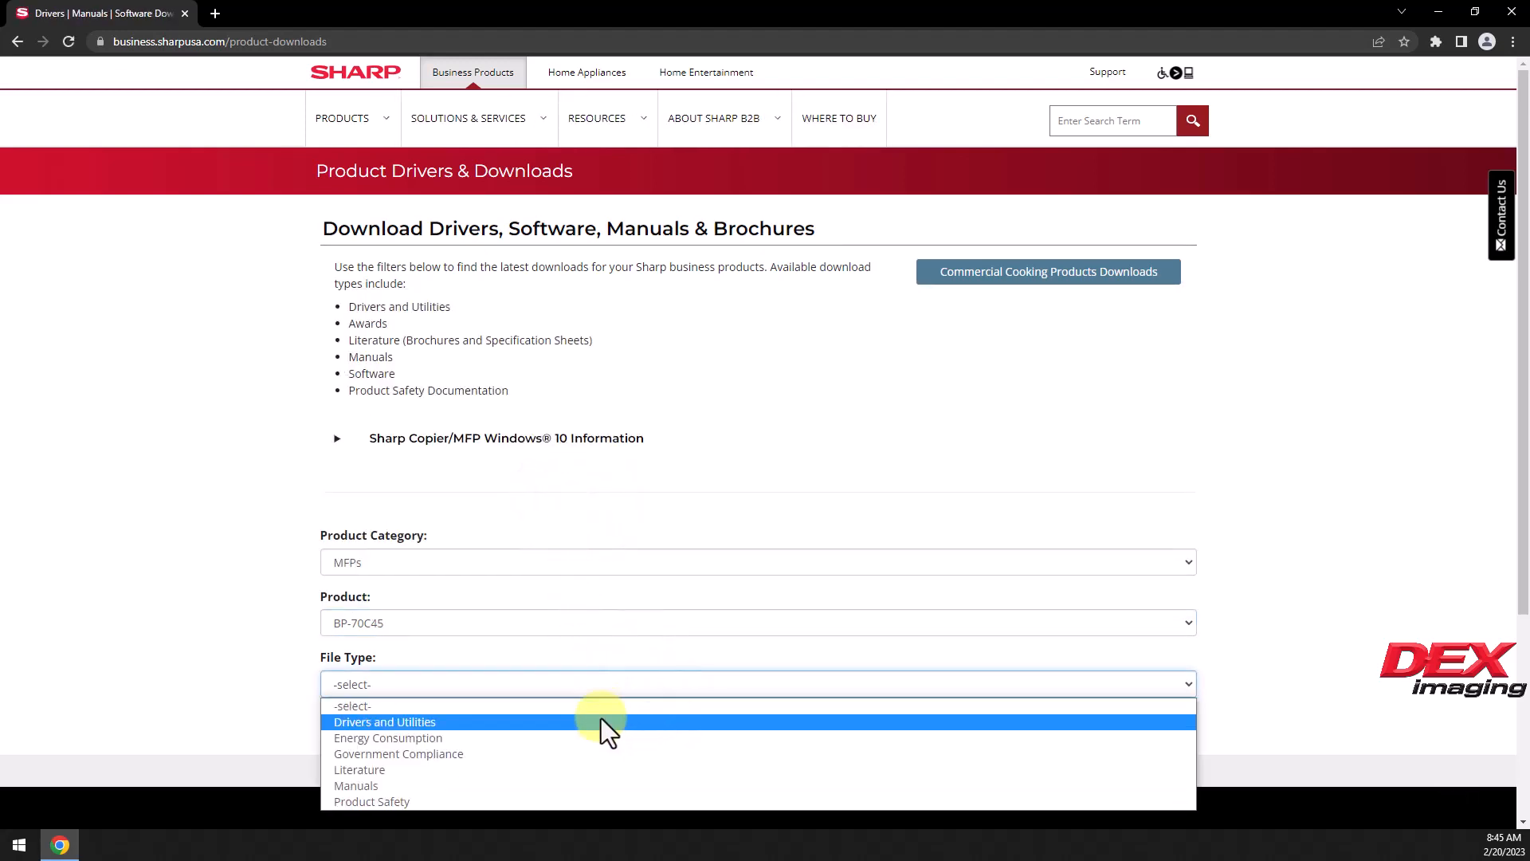
pyautogui.click(600, 721)
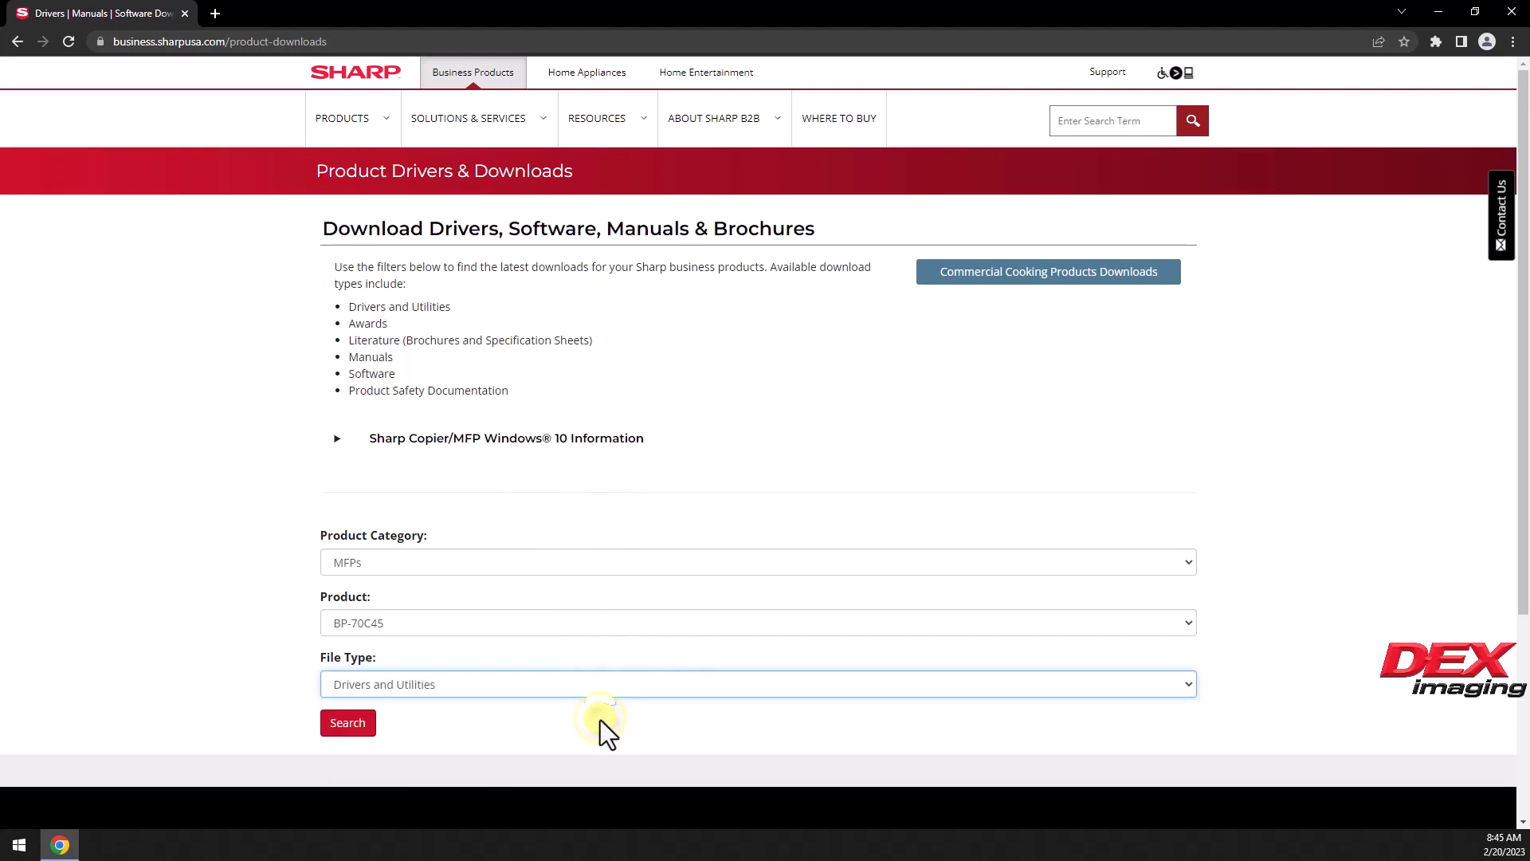
pyautogui.click(366, 722)
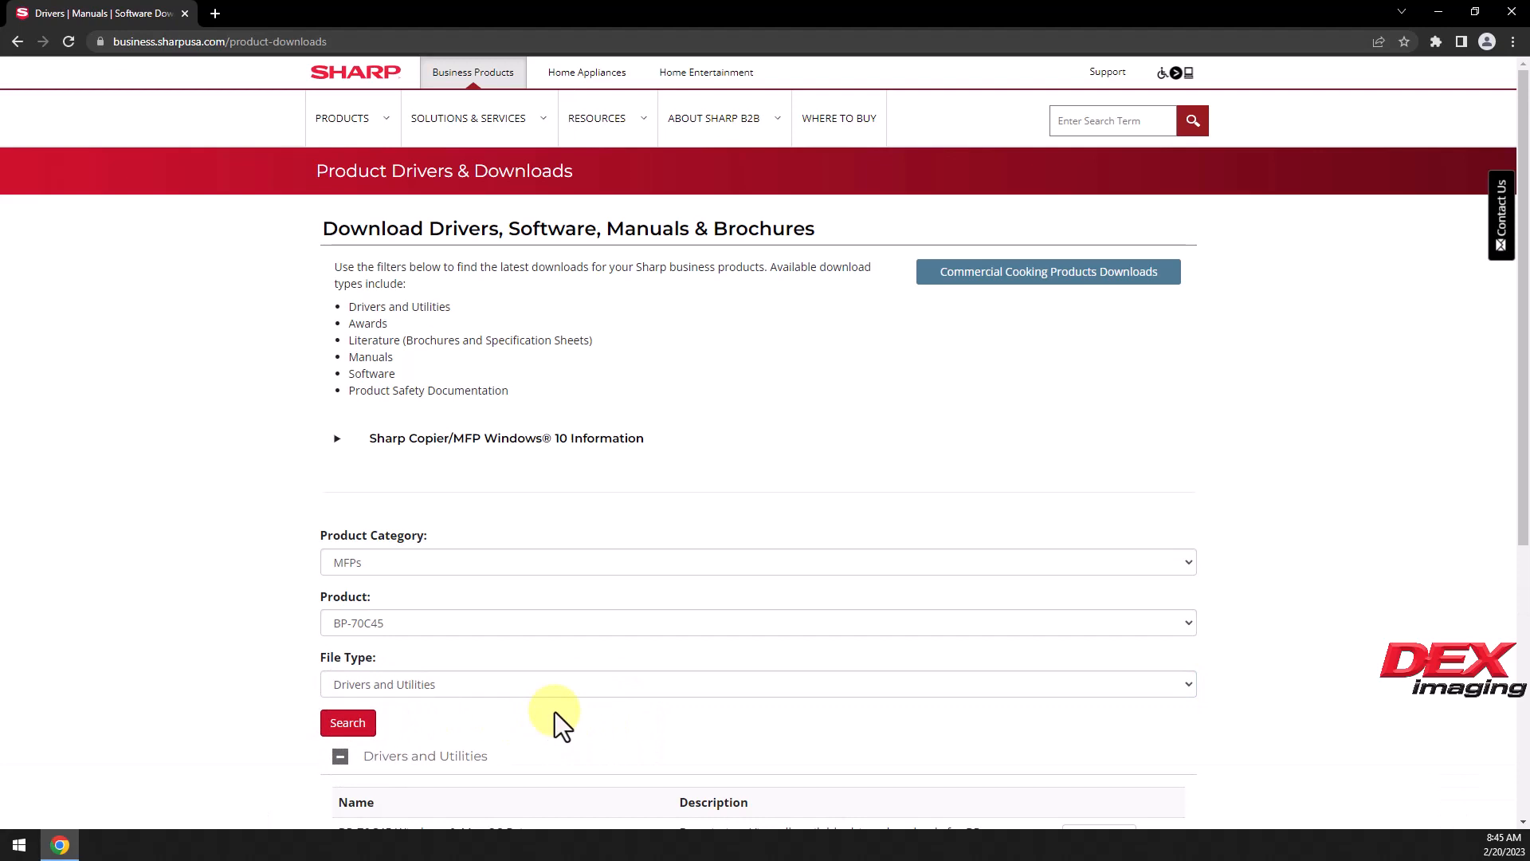
# Step: Open the BP-70C45 Windows & Mac OS Drivers download and choose Windows 10 (64bit) as the operating system
pyautogui.scroll(-2, 555, 711)
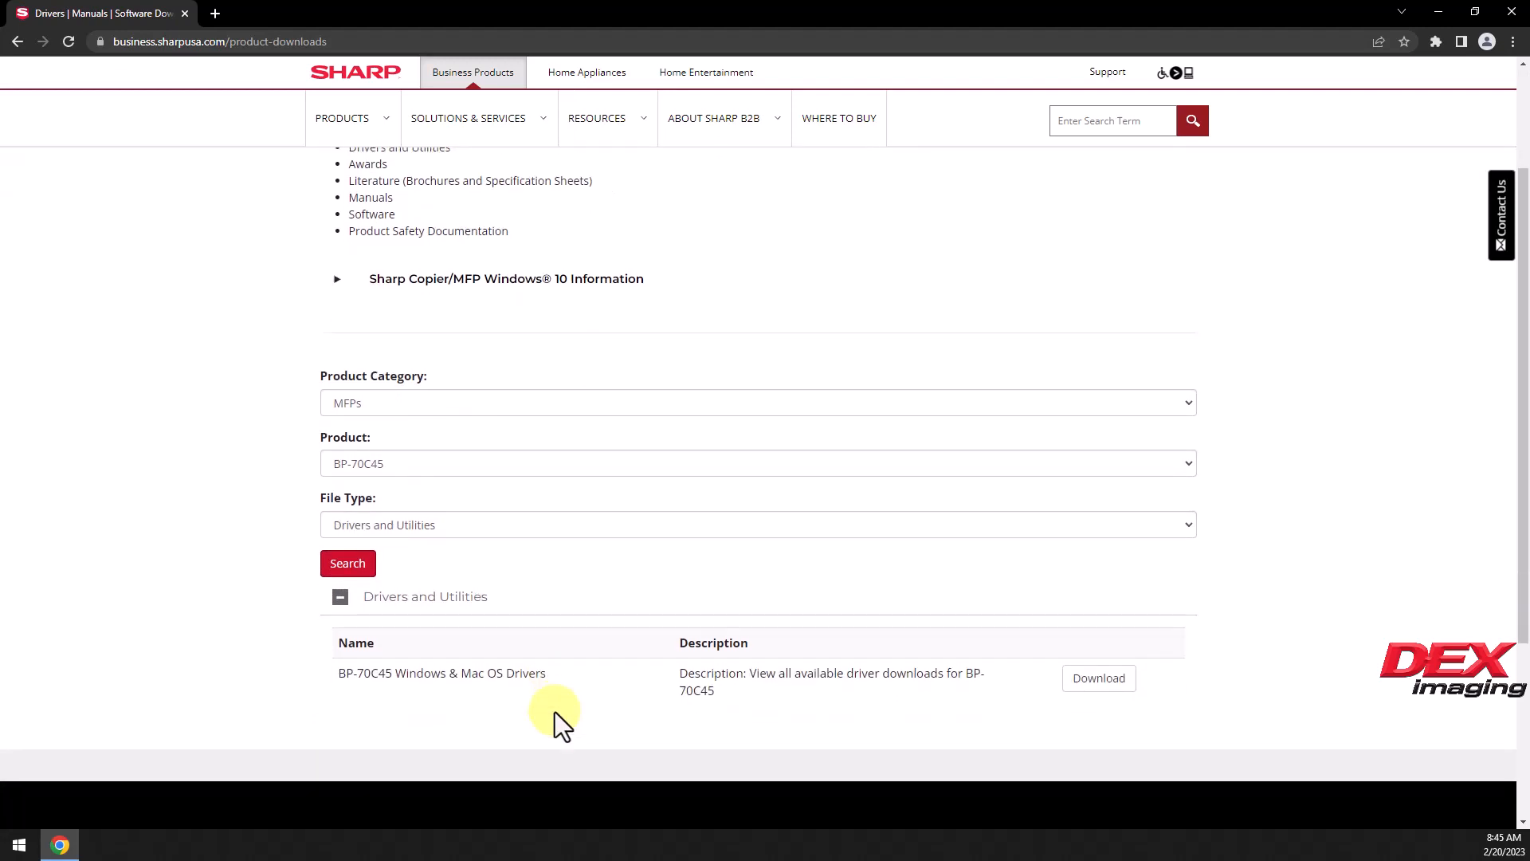
pyautogui.click(1068, 690)
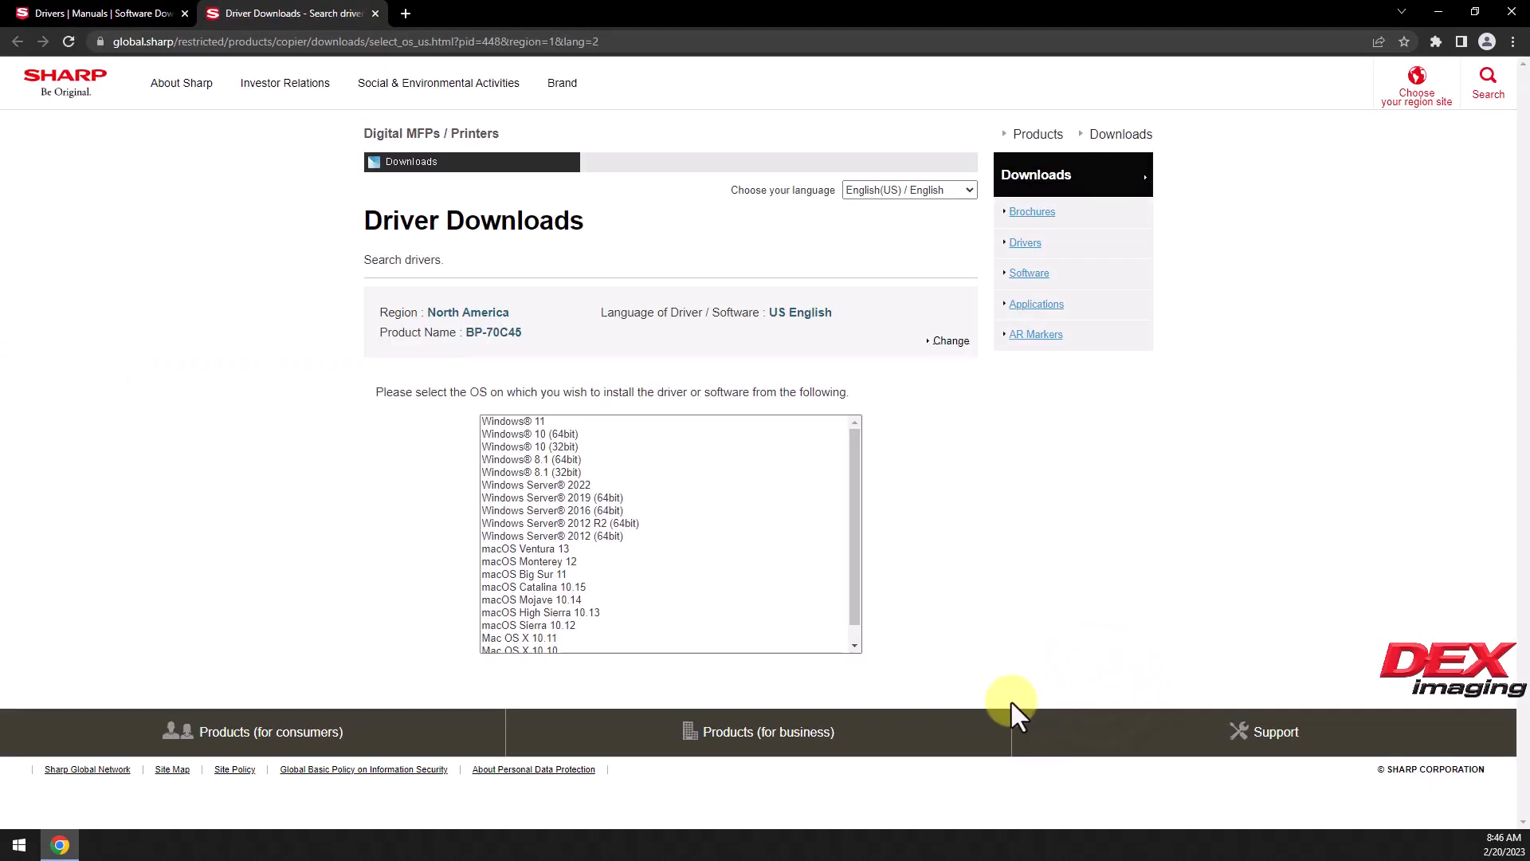
pyautogui.click(542, 435)
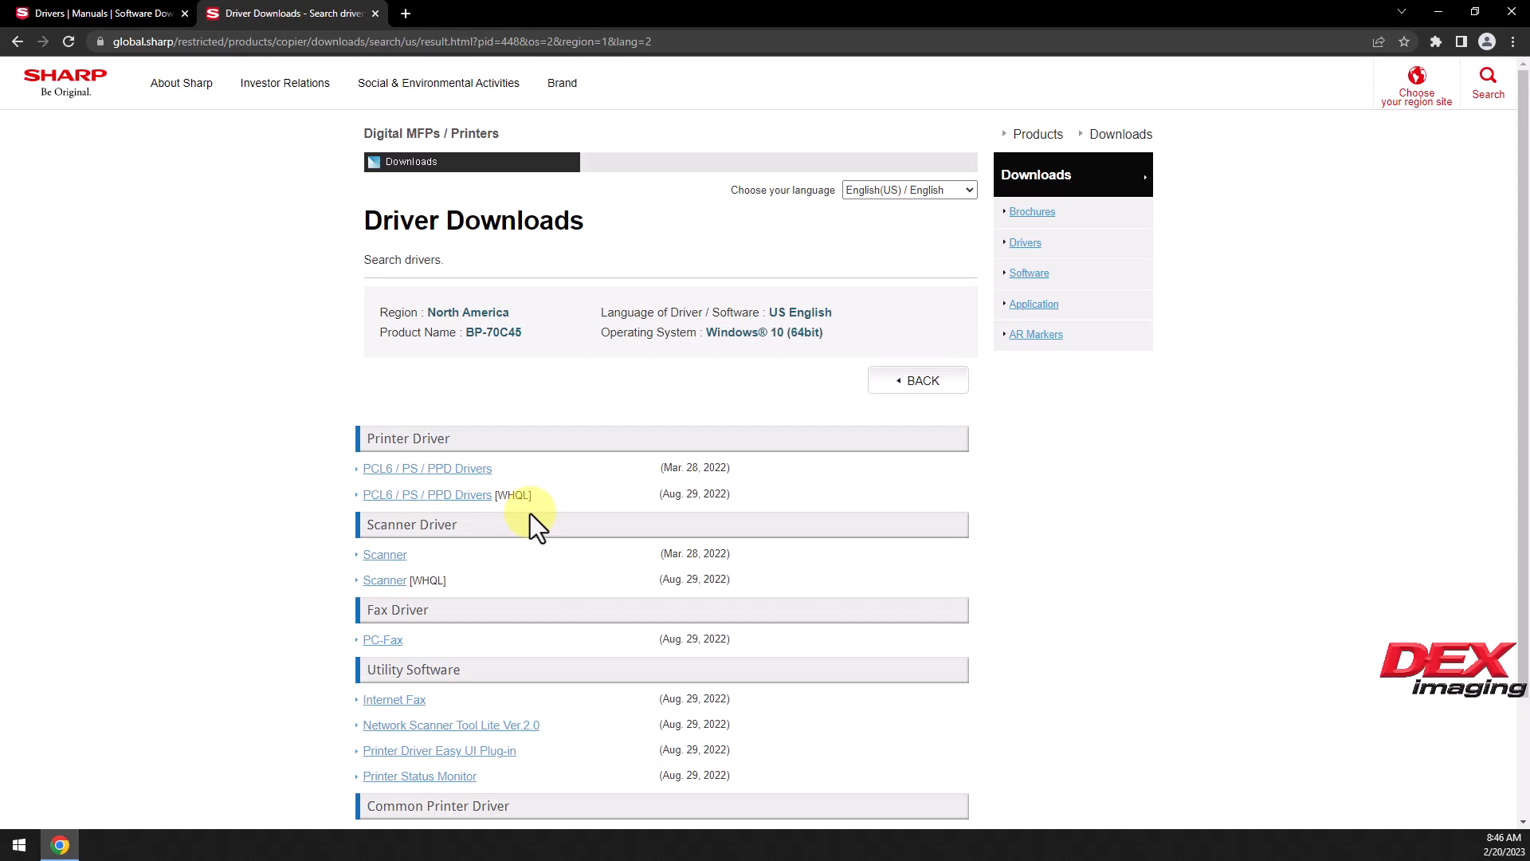
# Step: Download the WHQL version of the PCL6 / PS / PPD Drivers
pyautogui.click(452, 501)
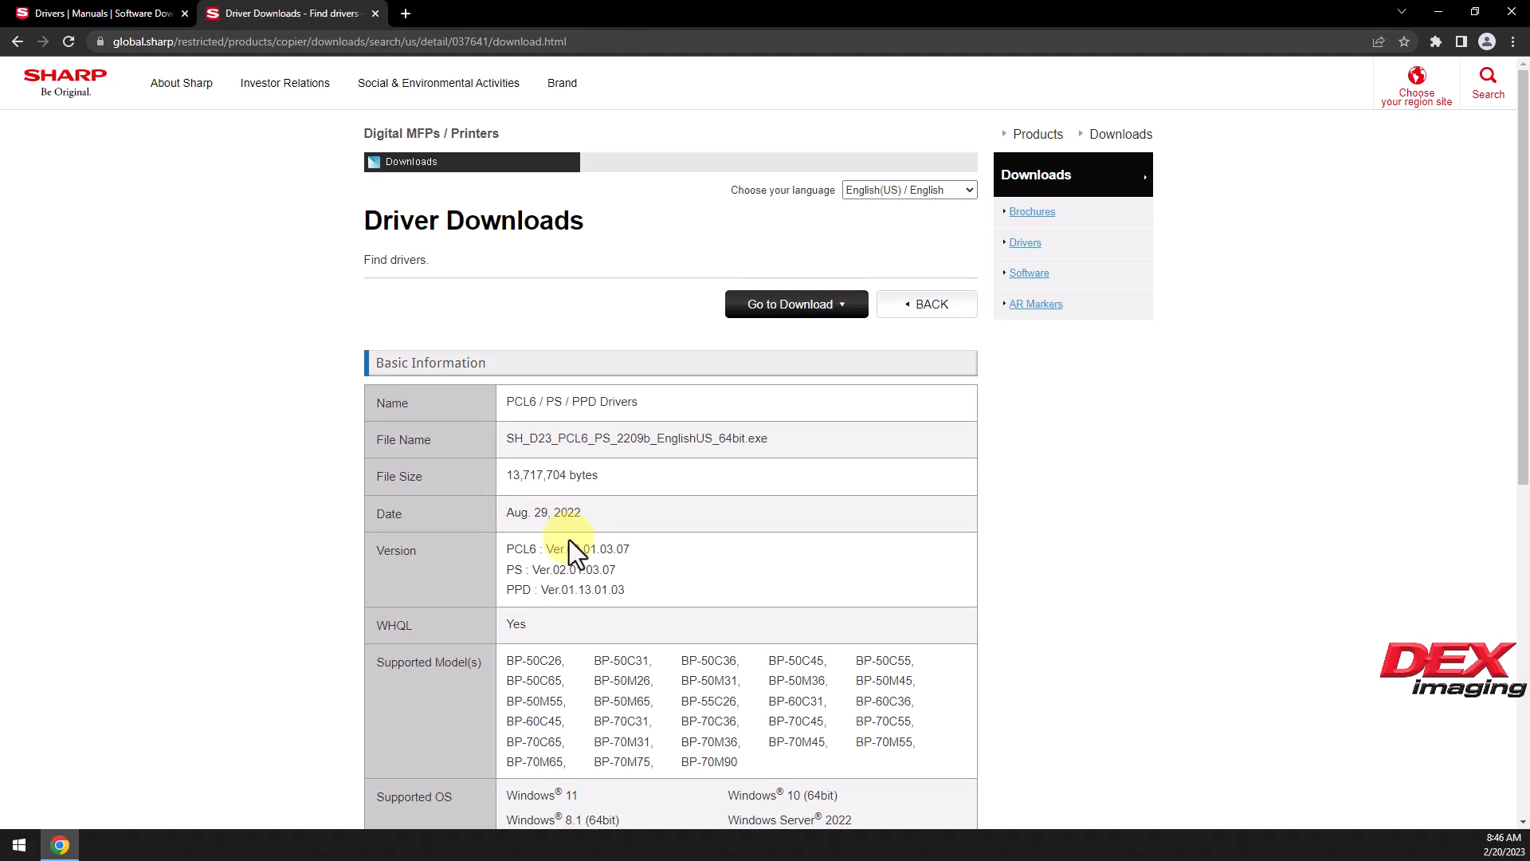
pyautogui.scroll(-4, 571, 542)
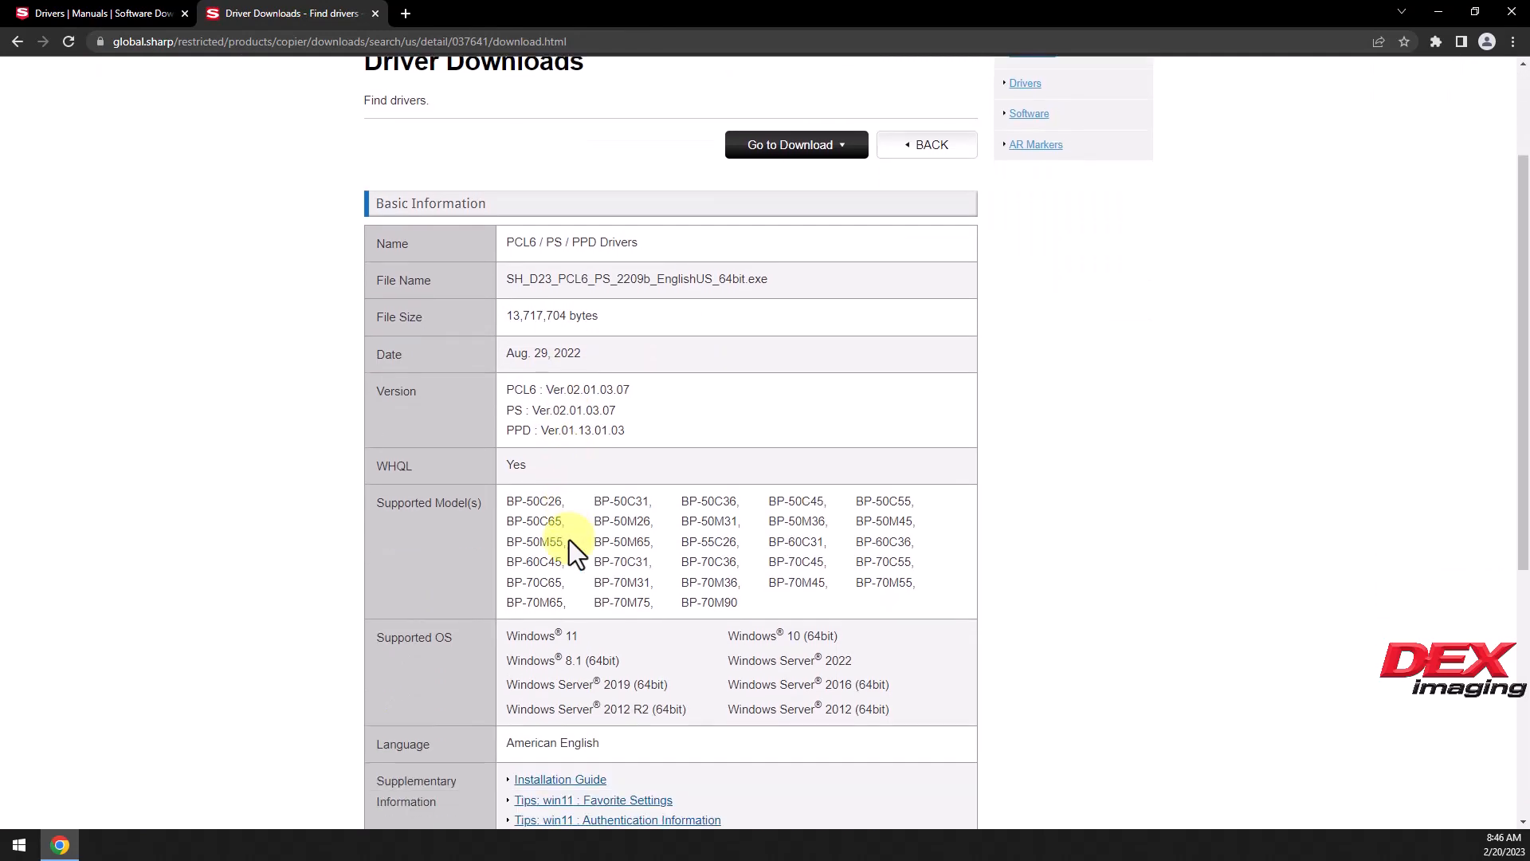
pyautogui.scroll(-5, 587, 546)
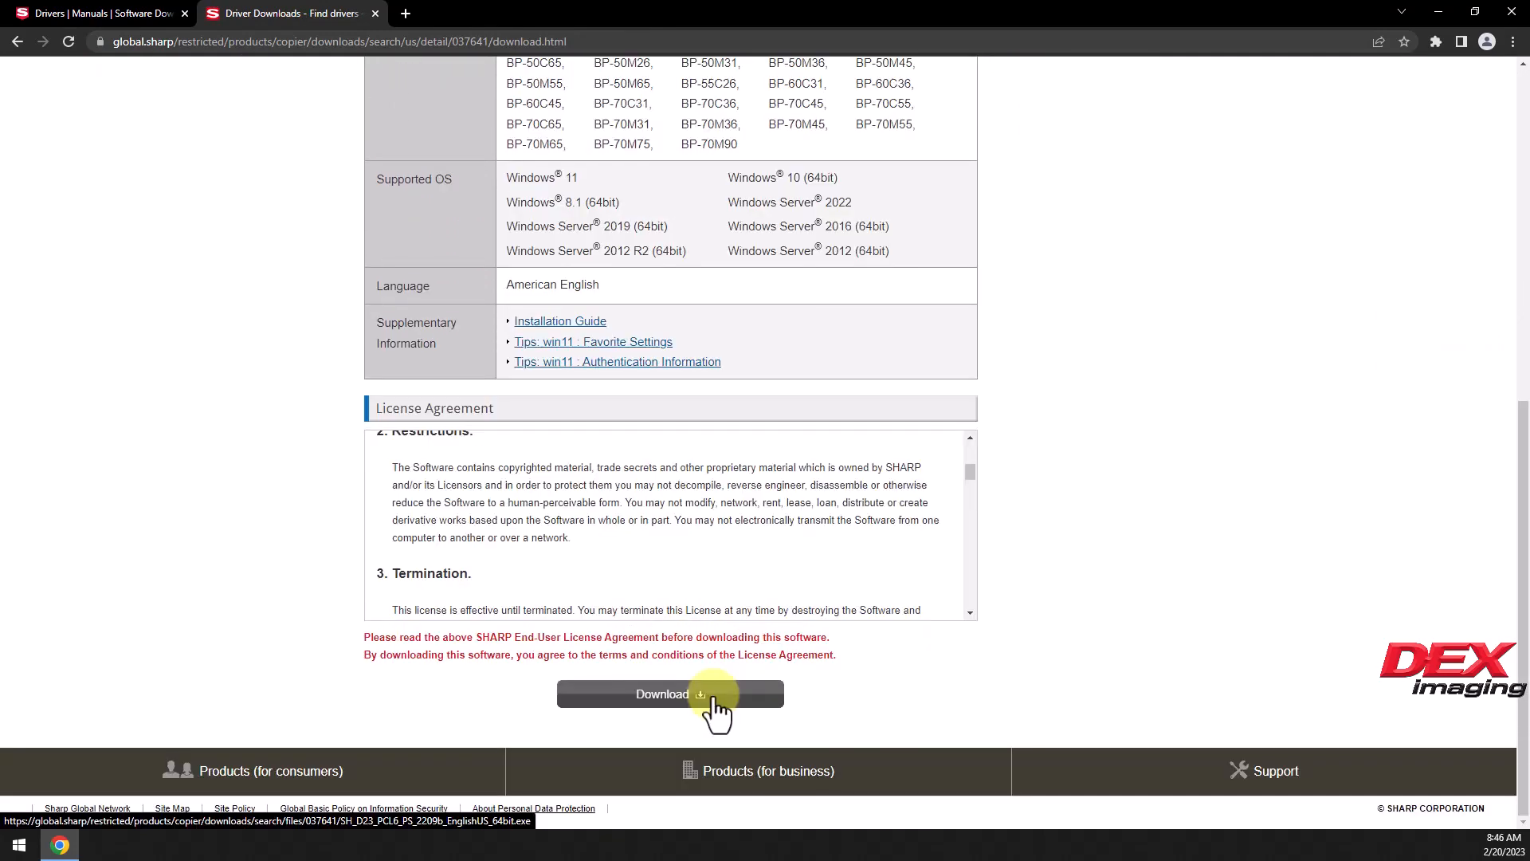
pyautogui.click(711, 696)
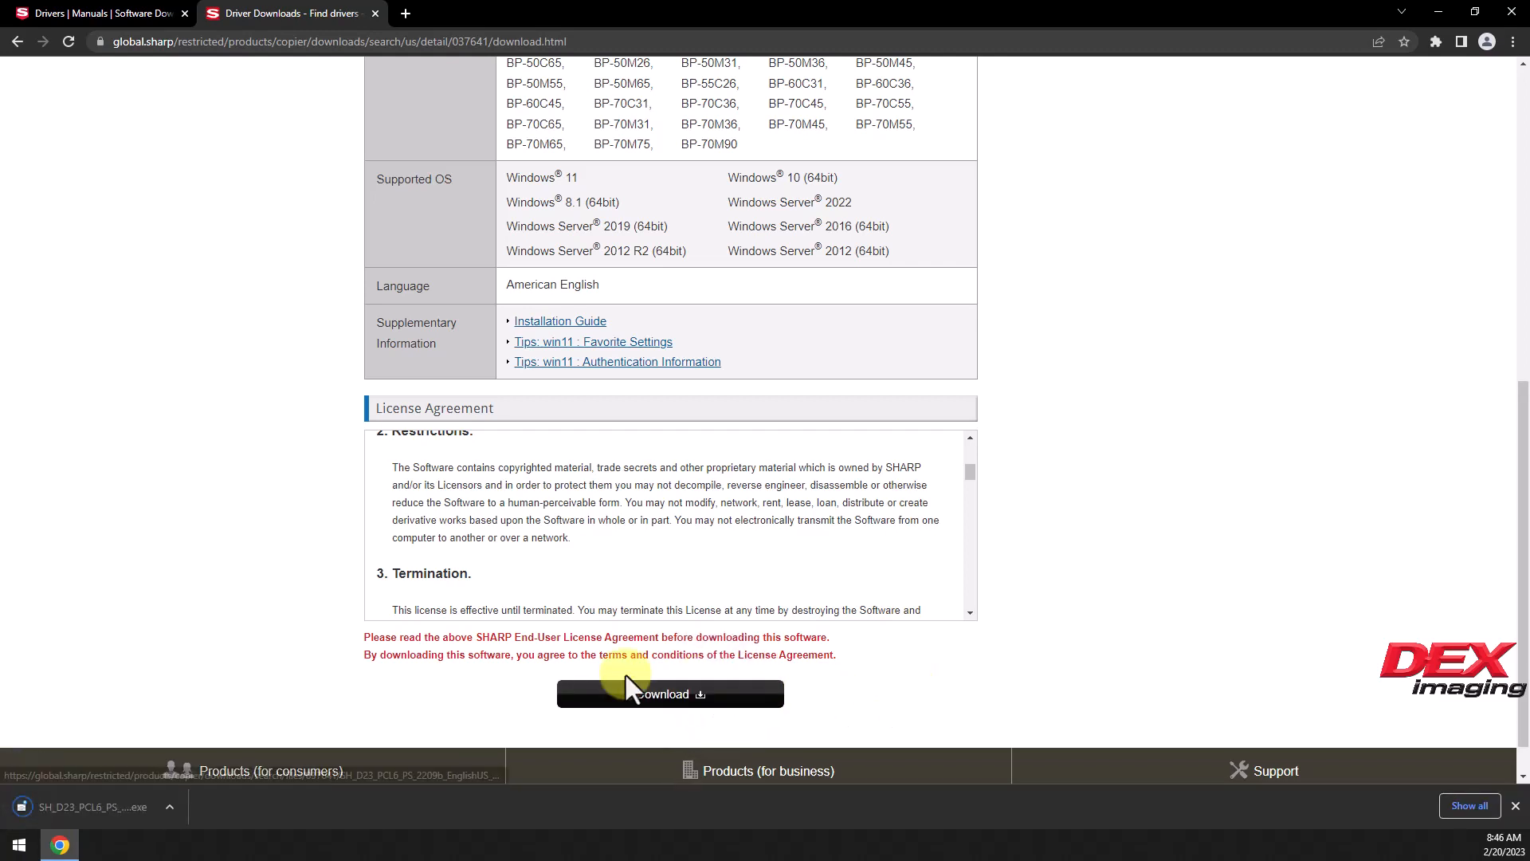
# Step: Run the downloaded driver package, extract it to the default folder and choose Standard installation
pyautogui.click(88, 805)
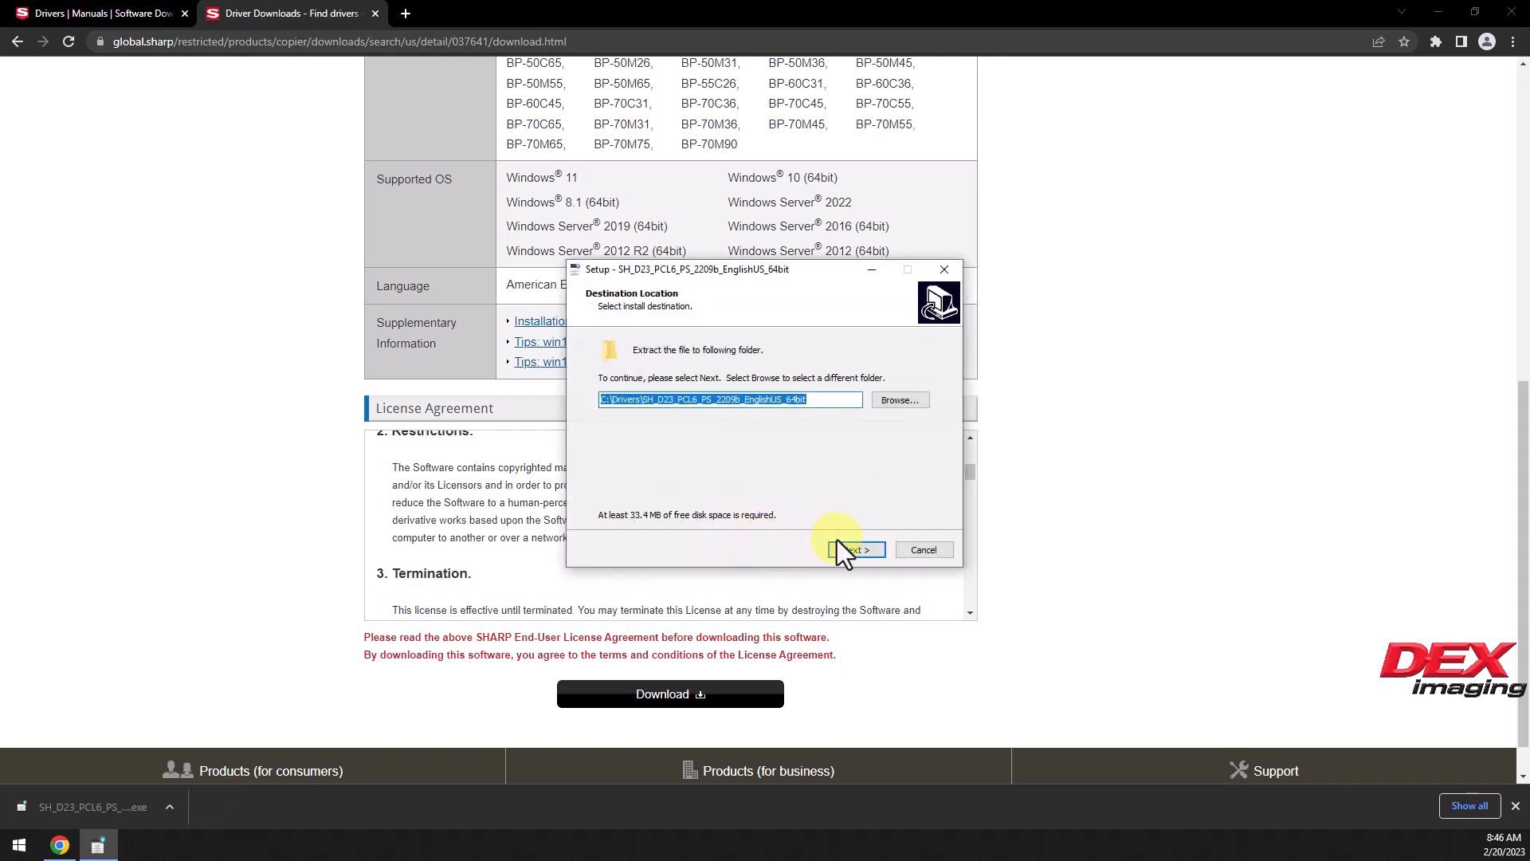
pyautogui.click(857, 549)
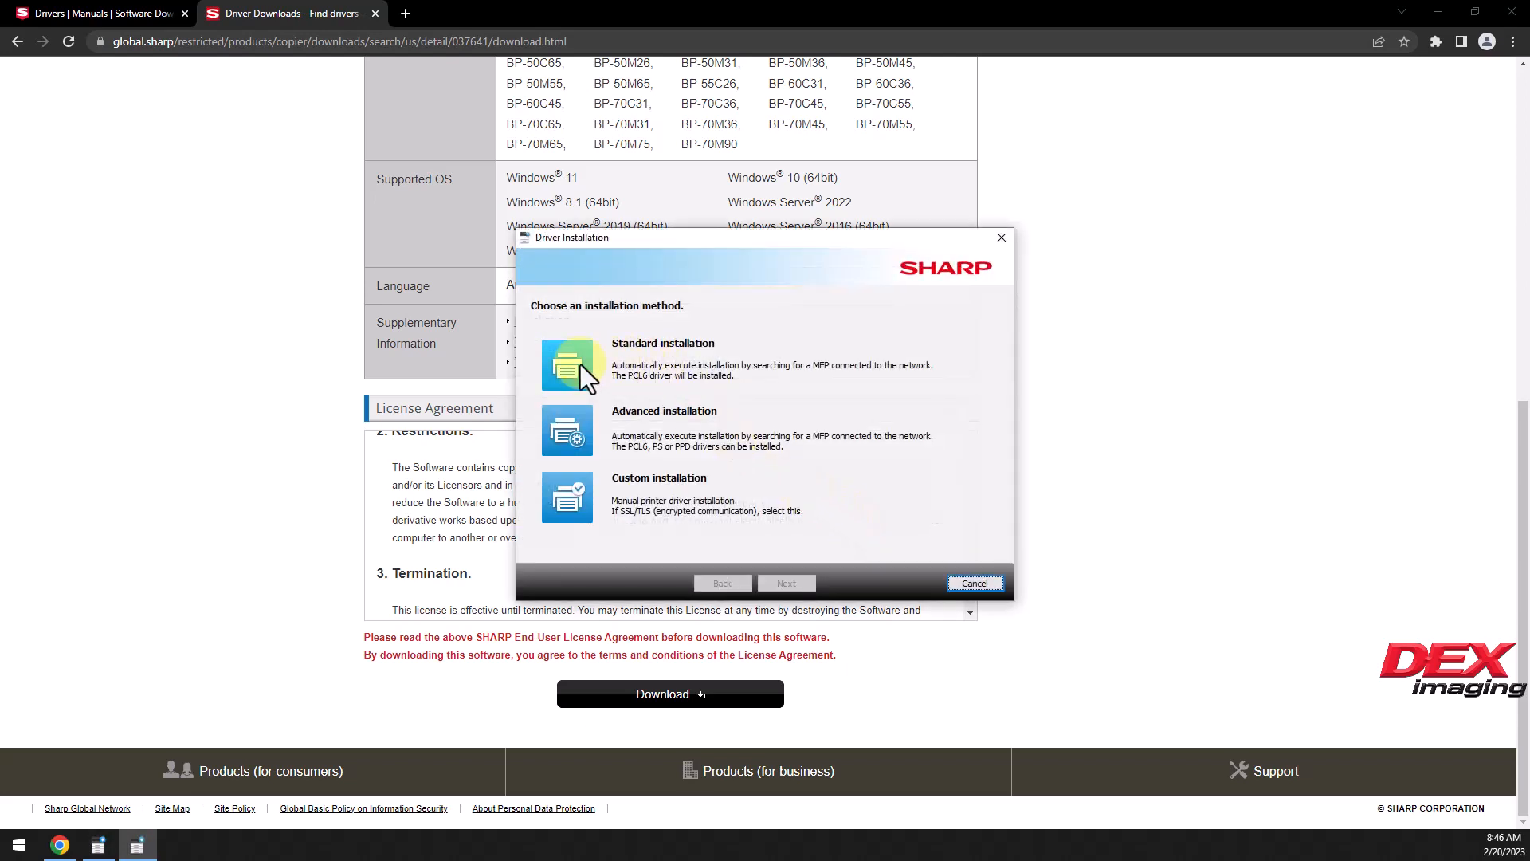
pyautogui.click(581, 363)
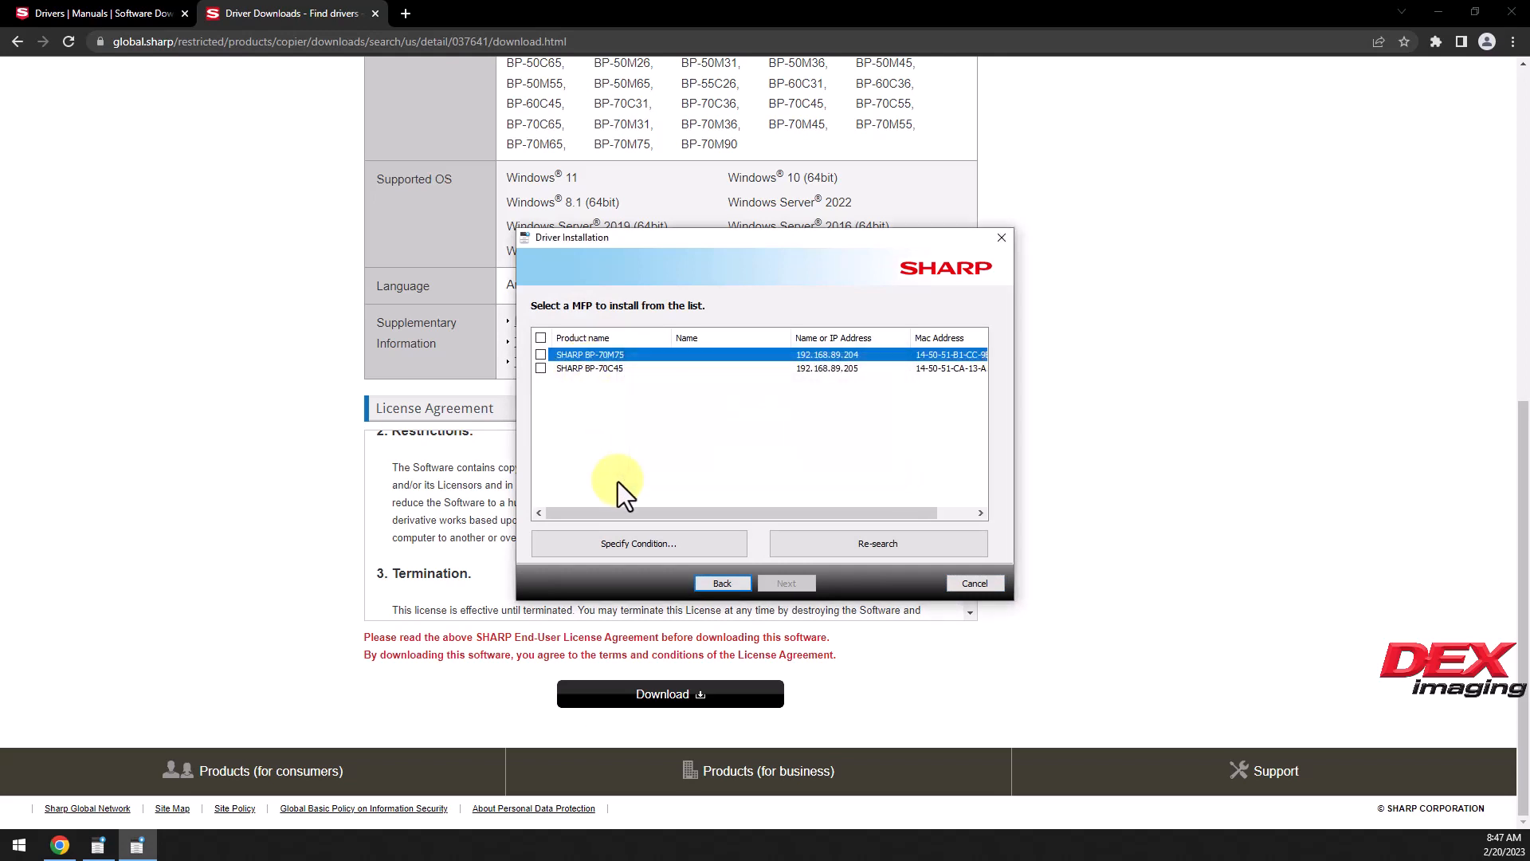
# Step: Select the SHARP BP-70C45 from the found MFPs and install its driver with Autoconfiguration enabled
pyautogui.click(540, 369)
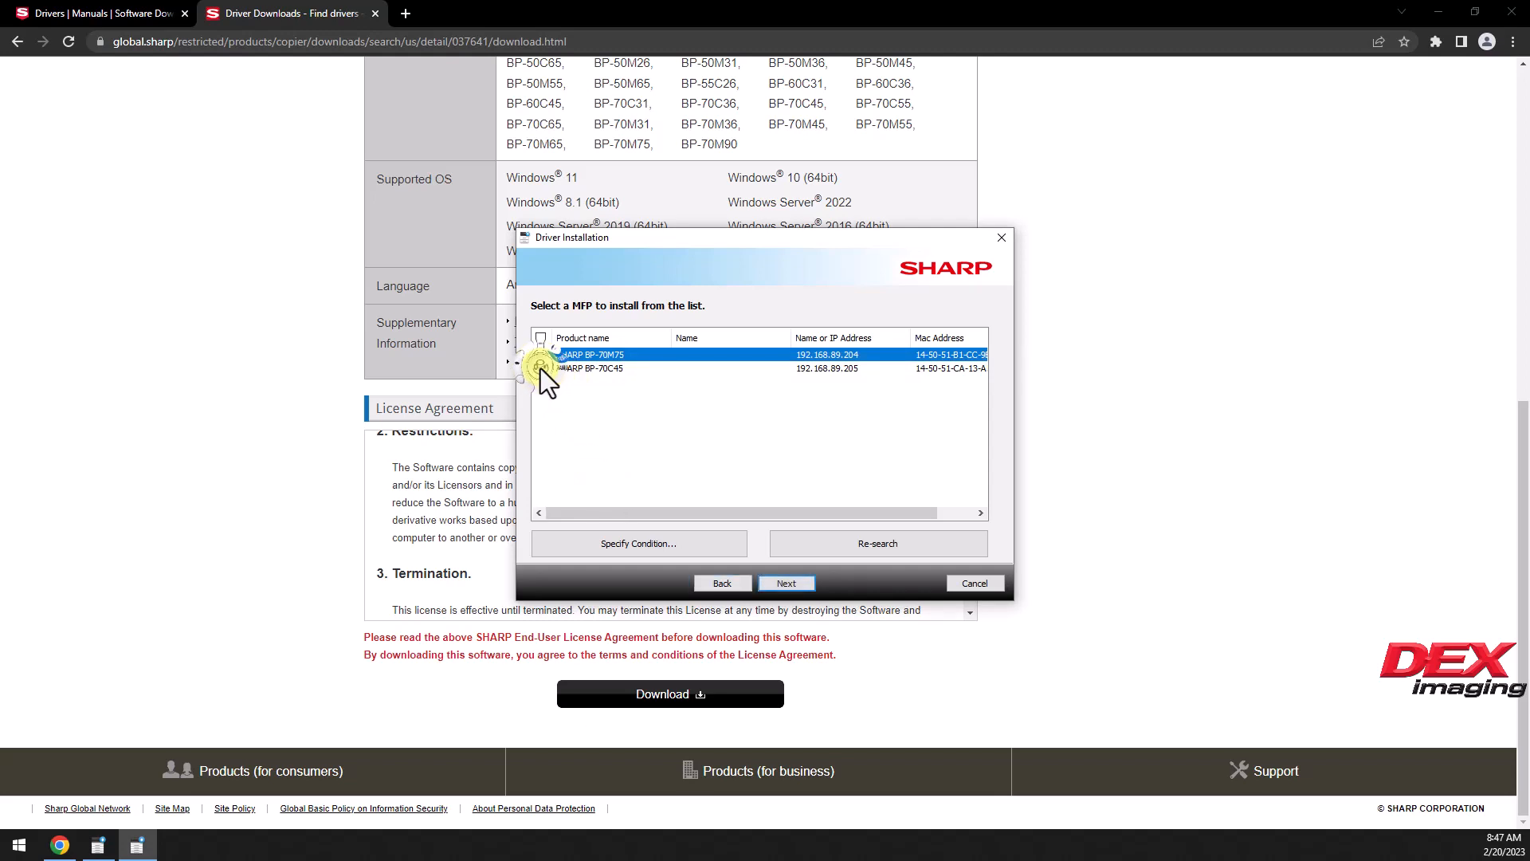
pyautogui.click(786, 583)
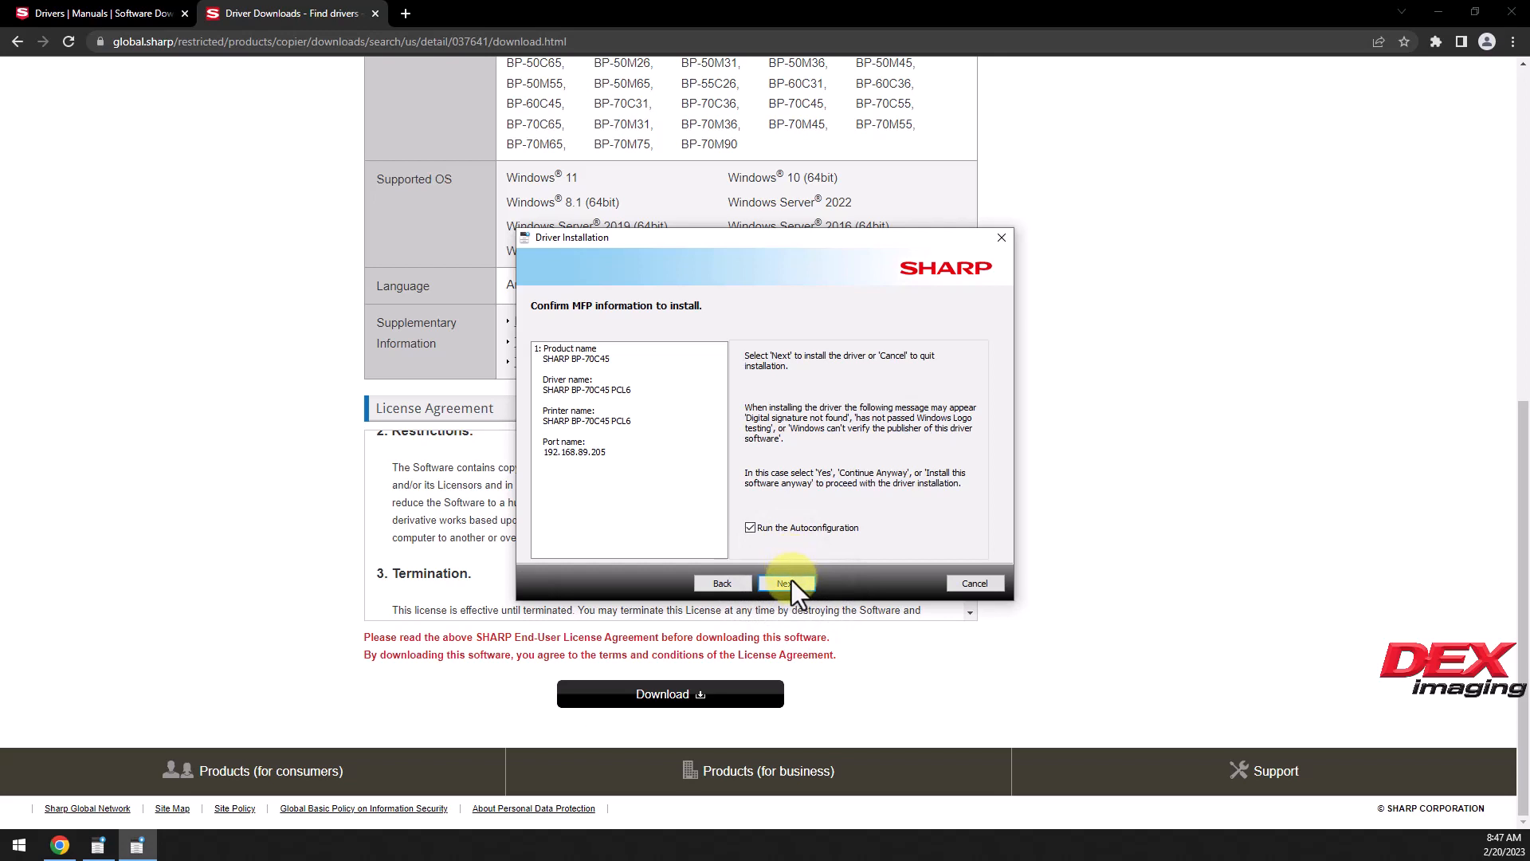
pyautogui.click(791, 582)
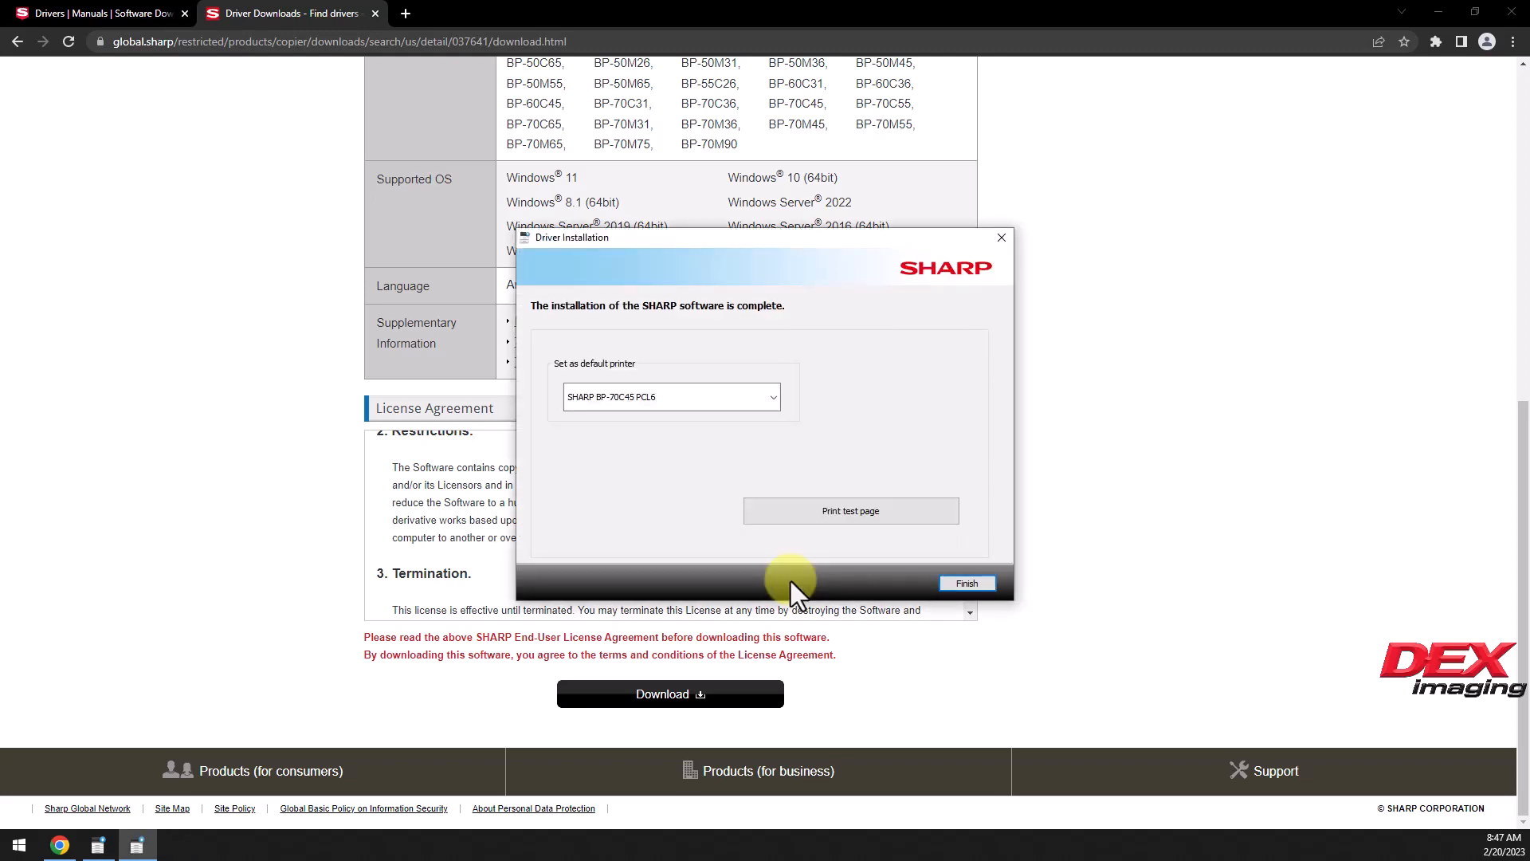
# Step: Set the default printer choice to Don't change and finish the driver installation
pyautogui.click(773, 396)
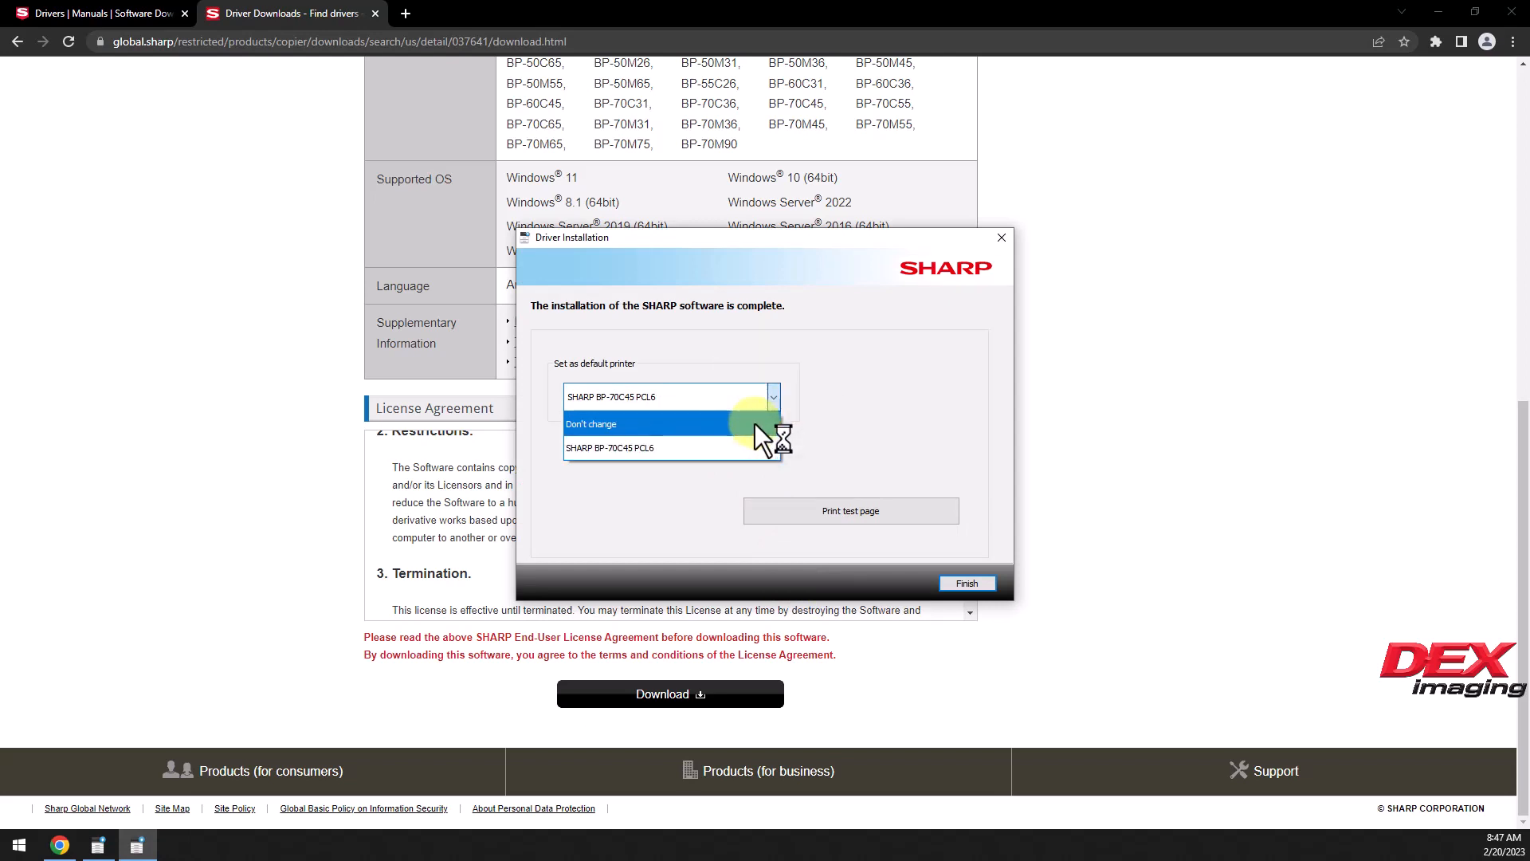
pyautogui.click(754, 424)
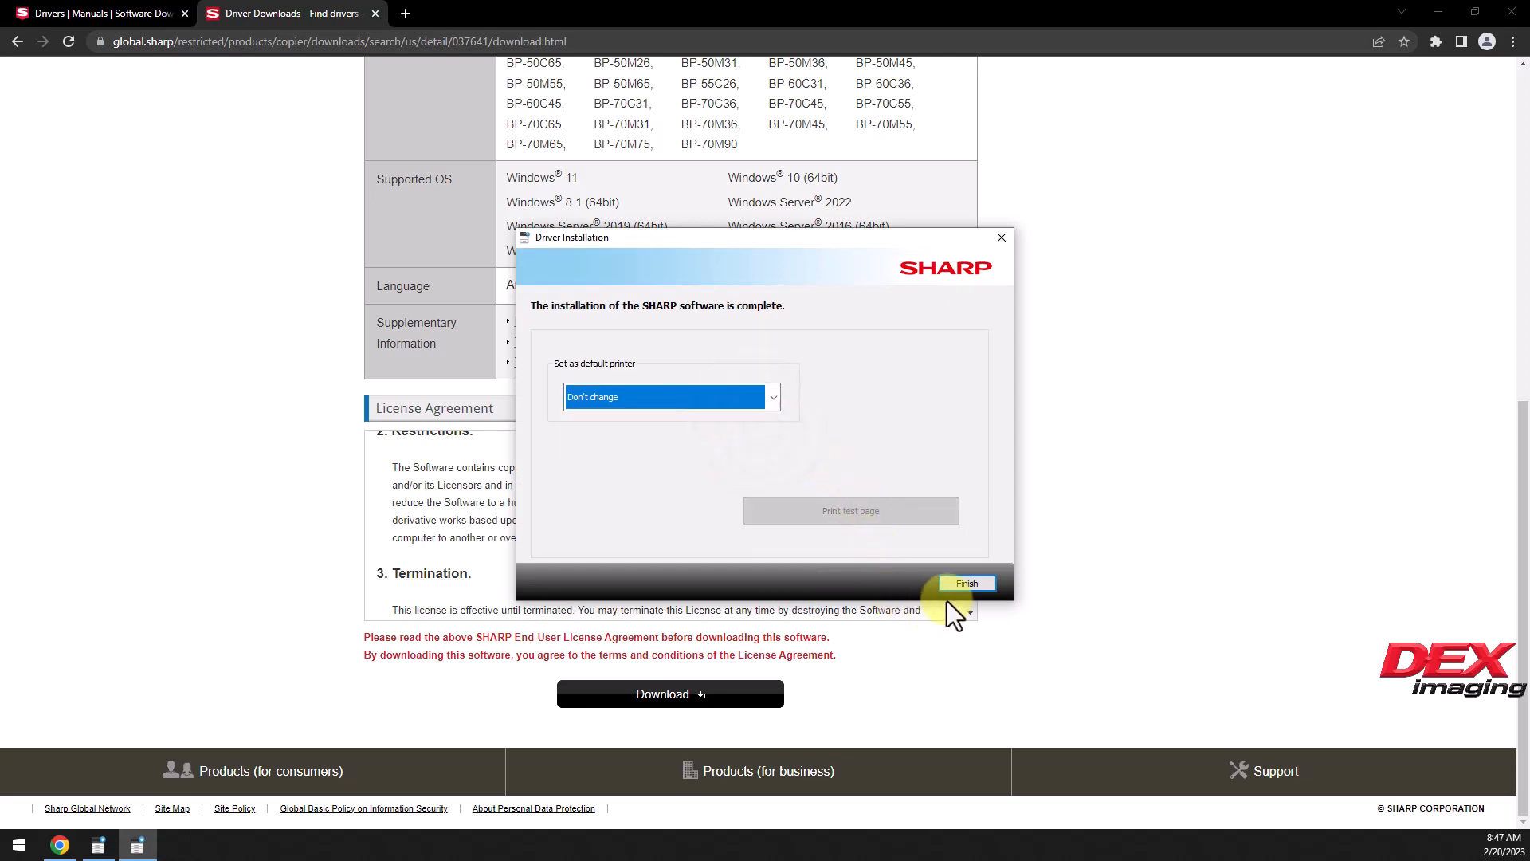
pyautogui.click(968, 585)
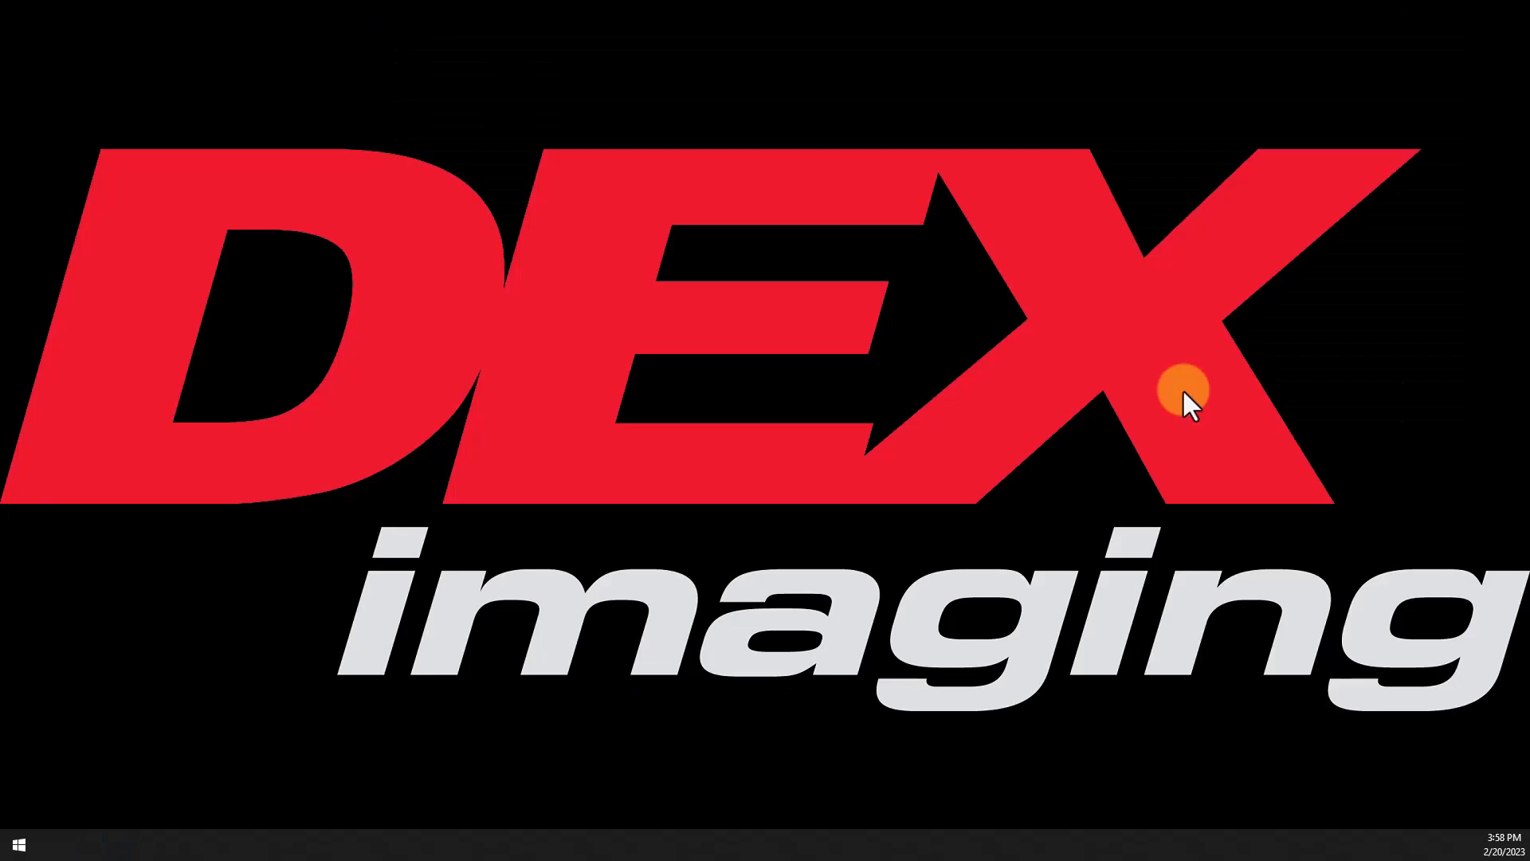
# Step: Open Devices and Printers by running the command control printers
pyautogui.rightClick(19, 841)
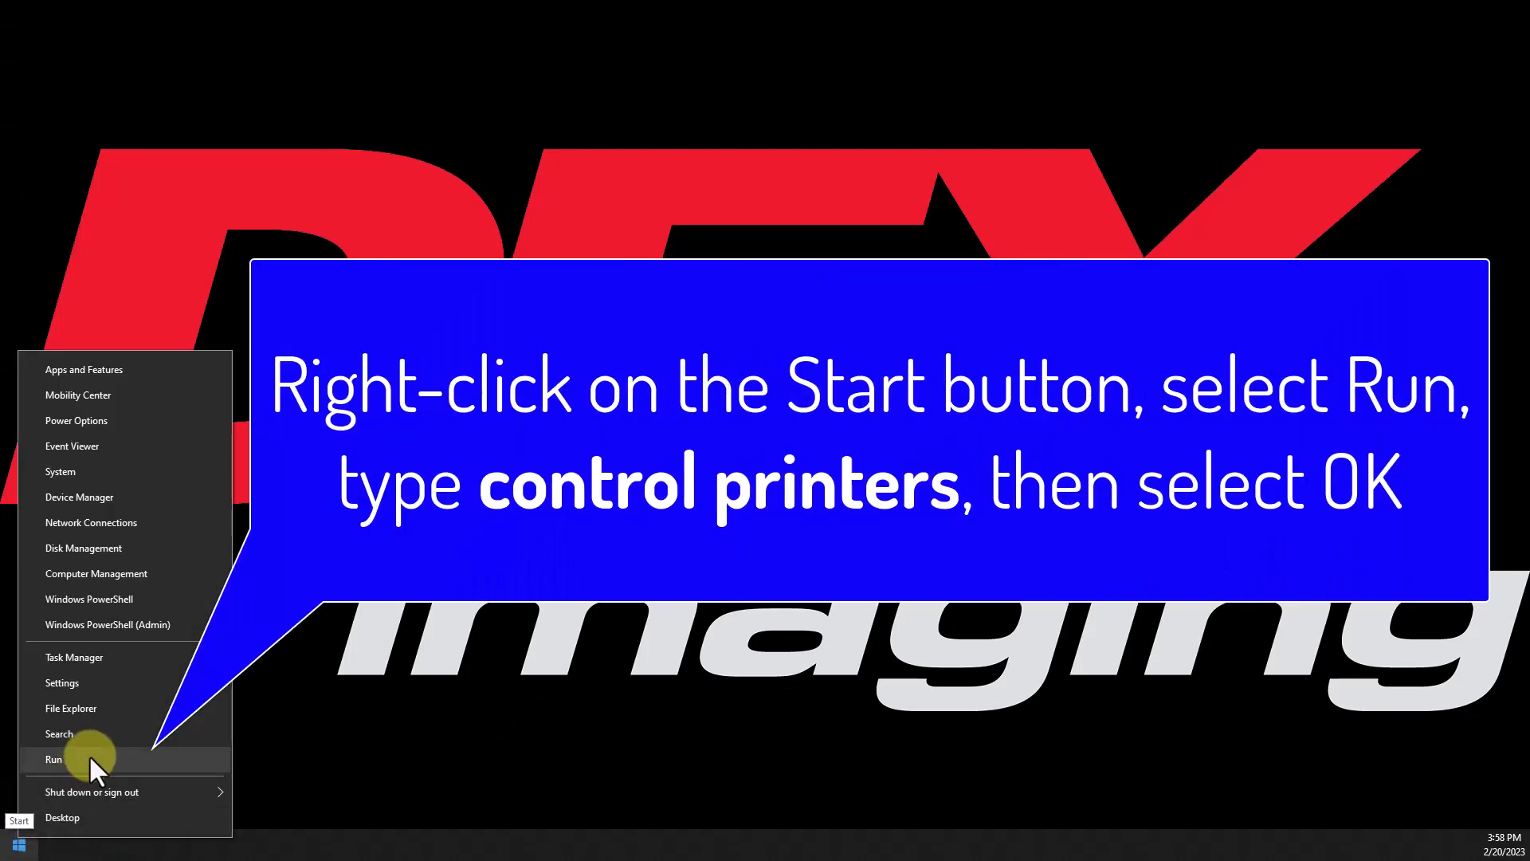
pyautogui.click(56, 763)
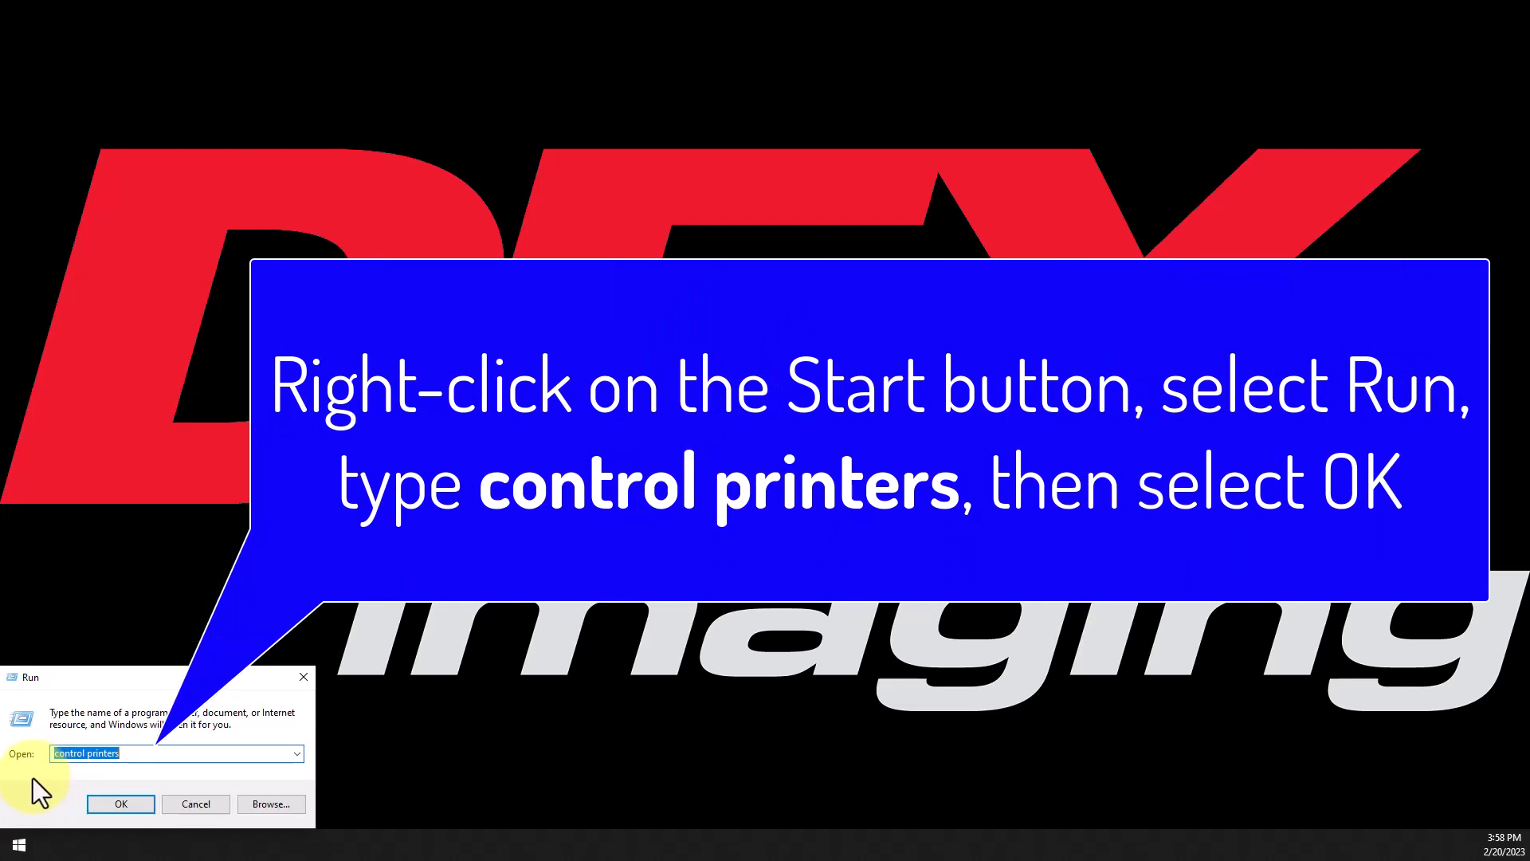
pyautogui.click(113, 802)
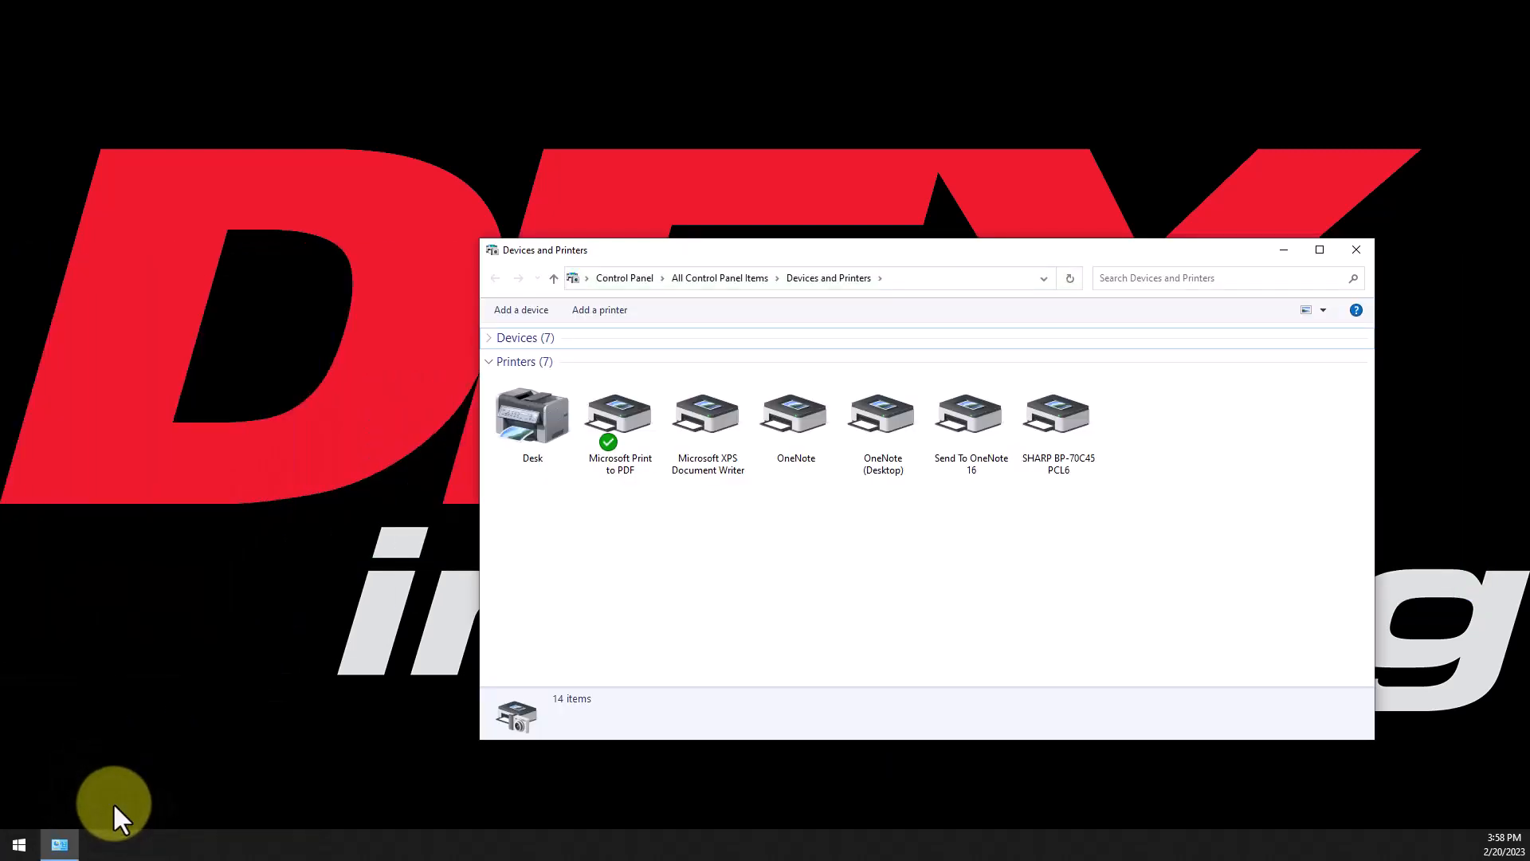
# Step: In the SHARP BP-70C45 PCL6 printer properties, allow Everyone to manage this printer and manage documents, and apply the permissions
pyautogui.click(1084, 424)
pyautogui.rightClick(1085, 424)
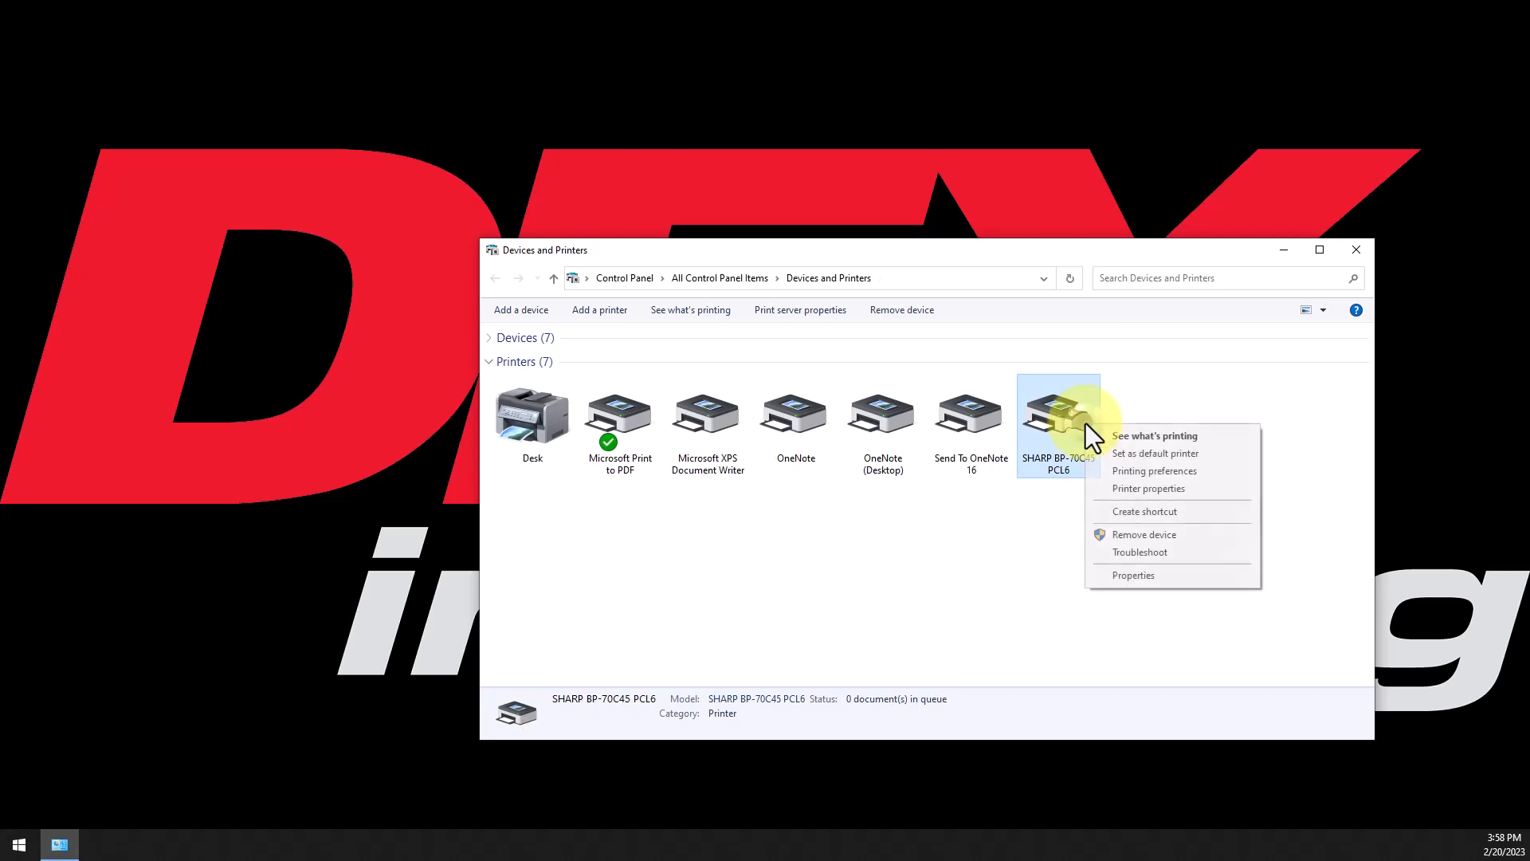
pyautogui.click(1145, 490)
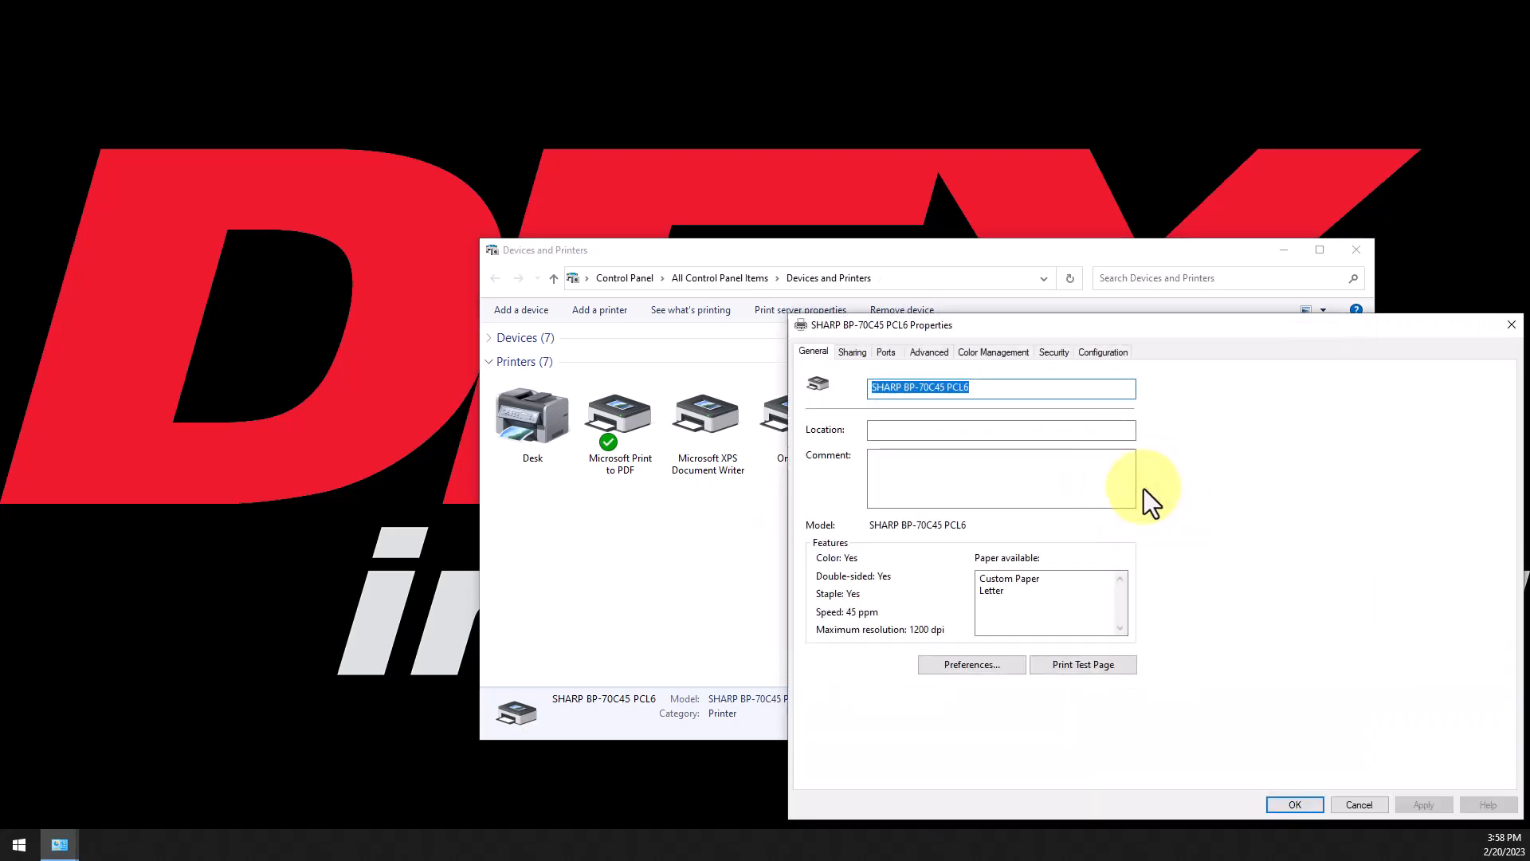
pyautogui.click(1049, 352)
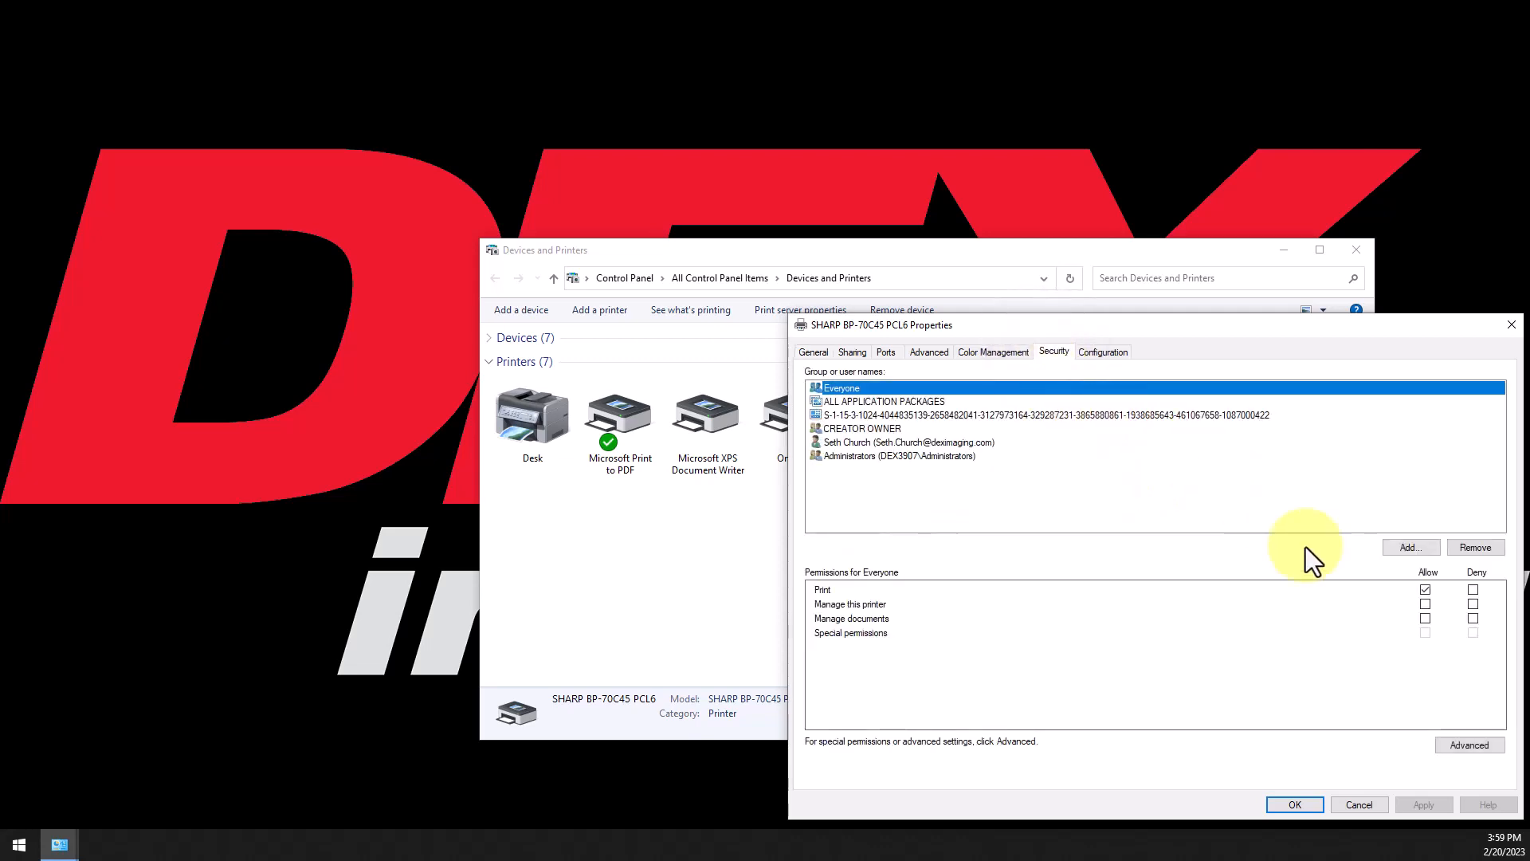
pyautogui.click(1423, 606)
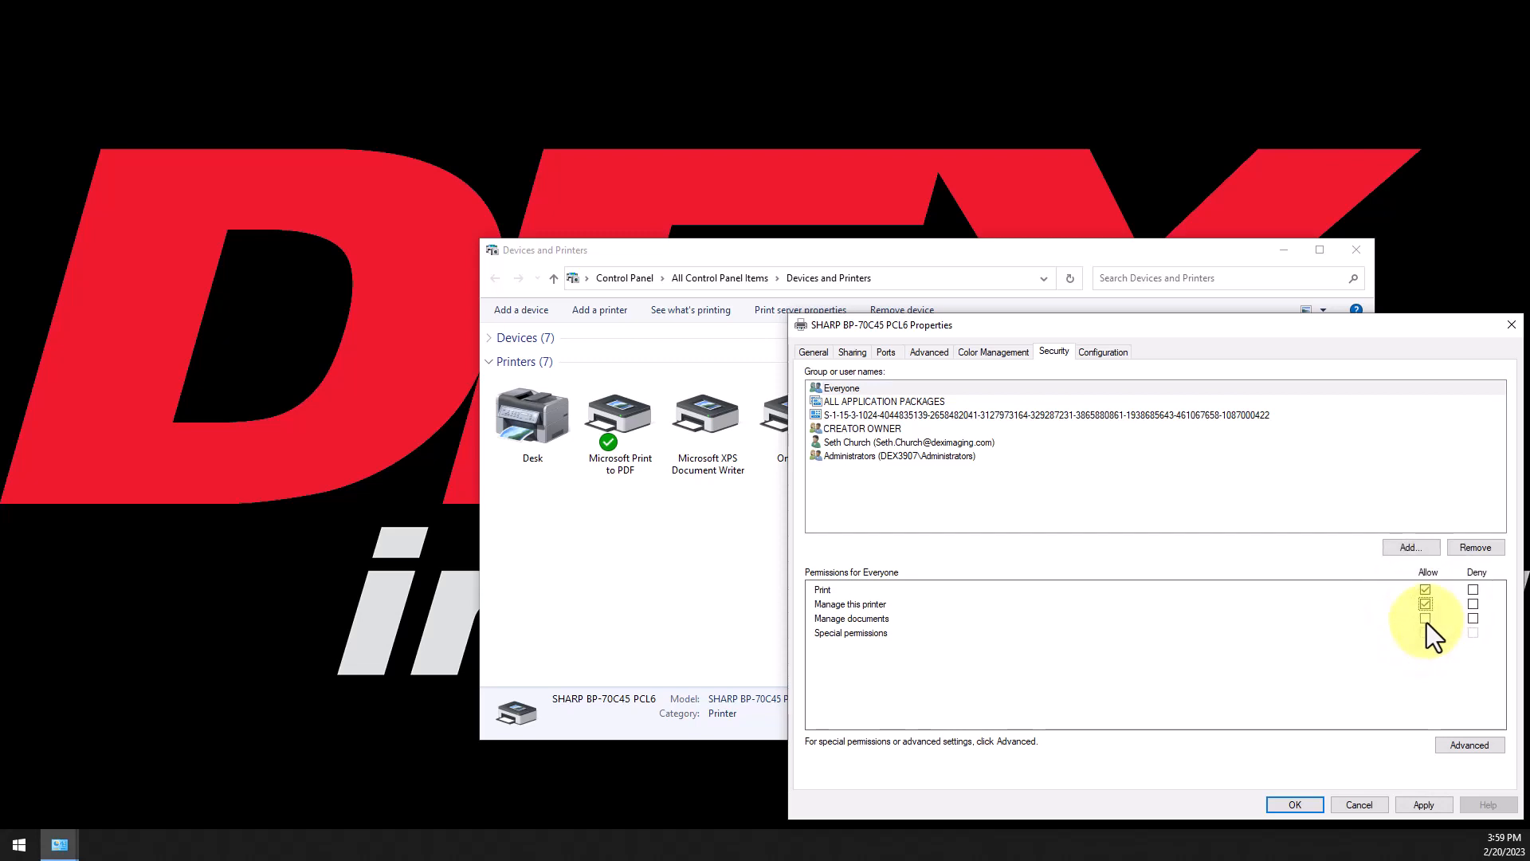
pyautogui.click(1426, 619)
pyautogui.click(1421, 805)
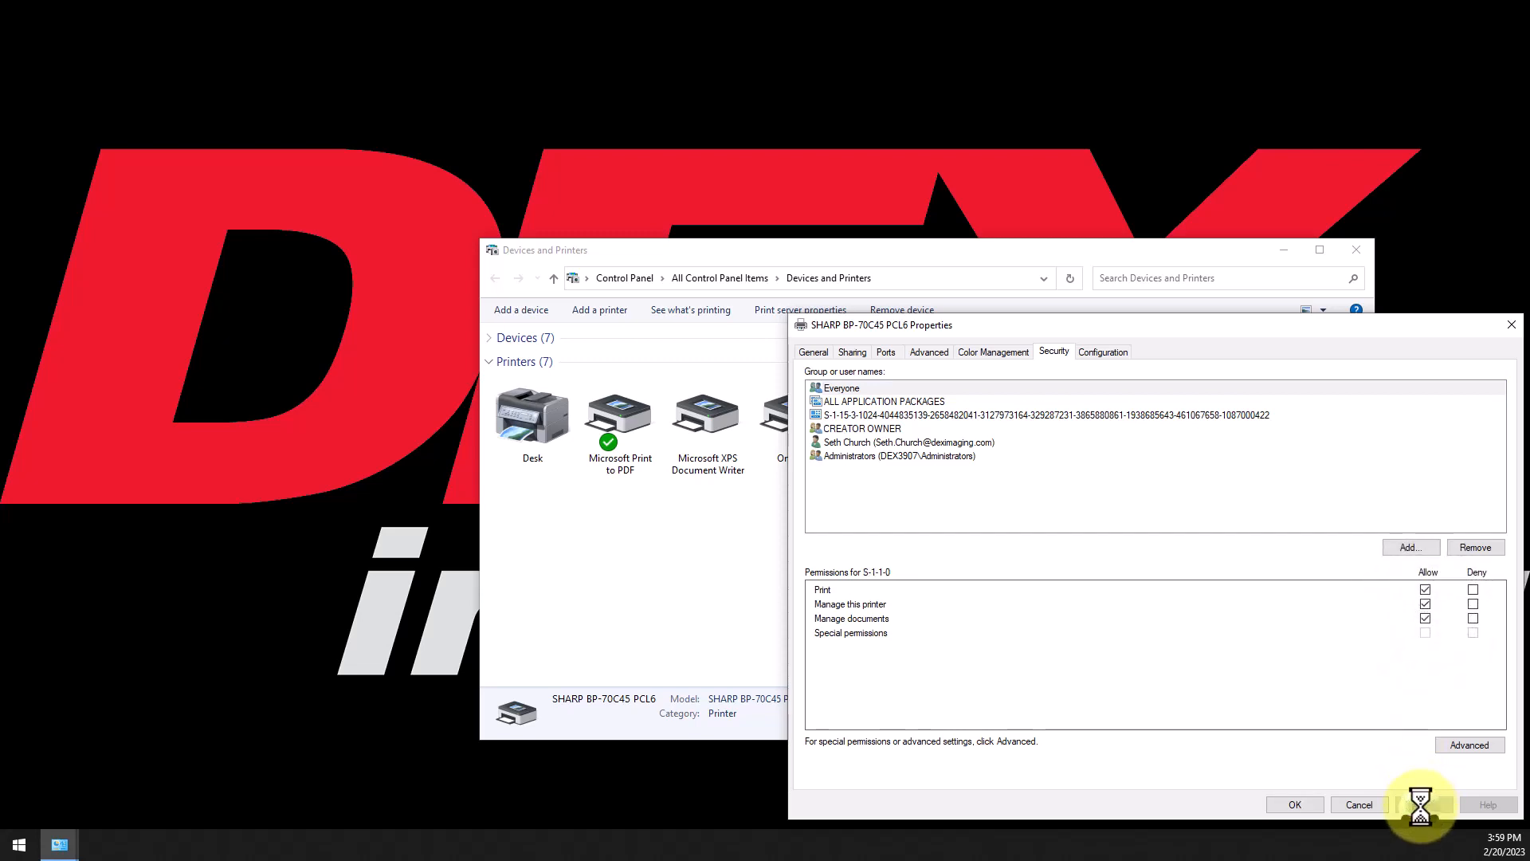
# Step: Run Auto Configuration for the printer's installed options
pyautogui.click(1082, 351)
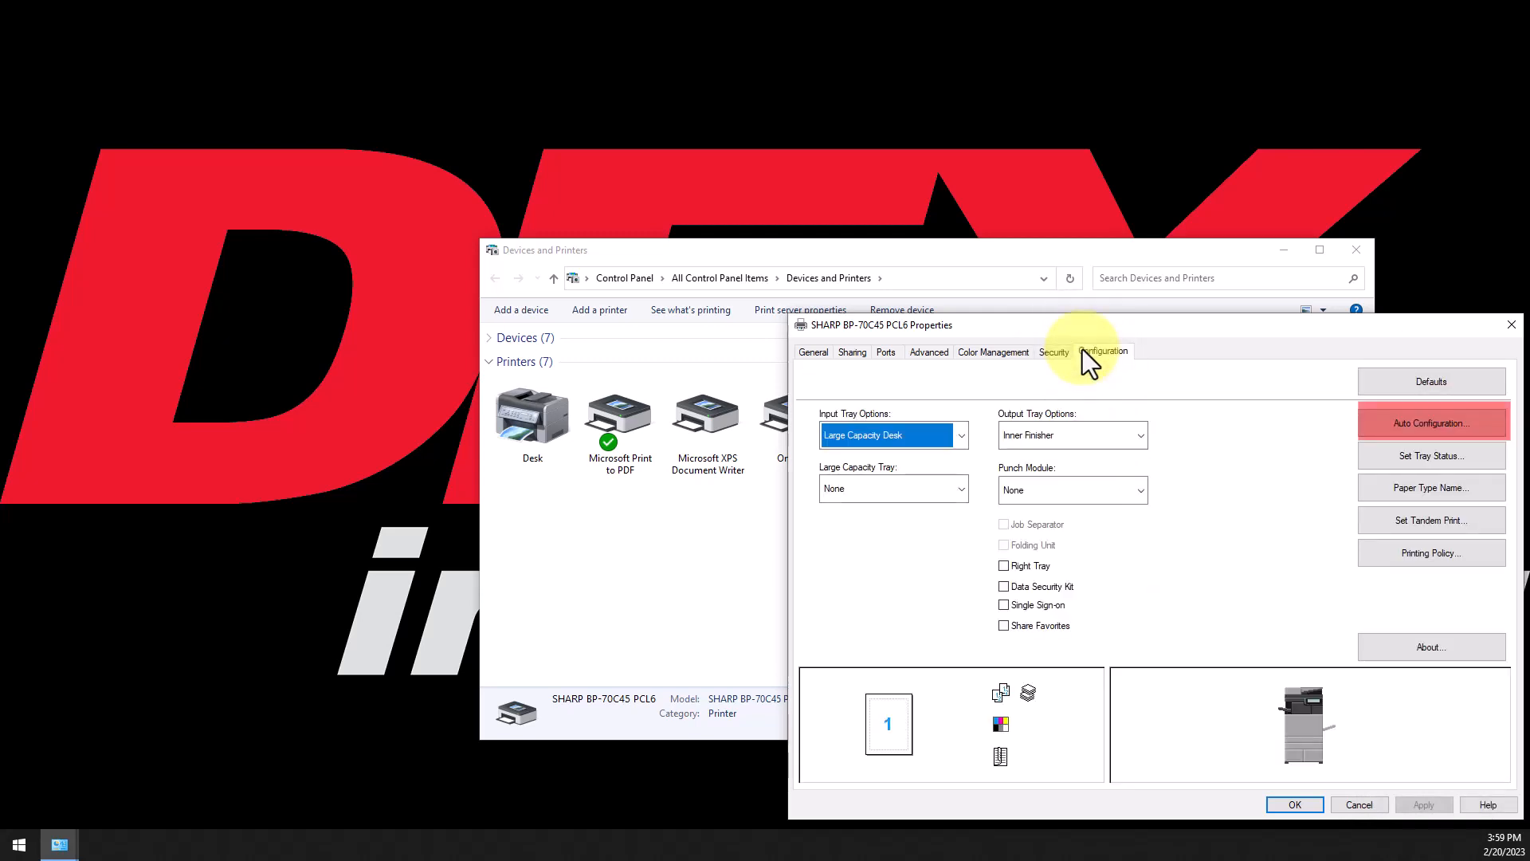
pyautogui.click(1387, 427)
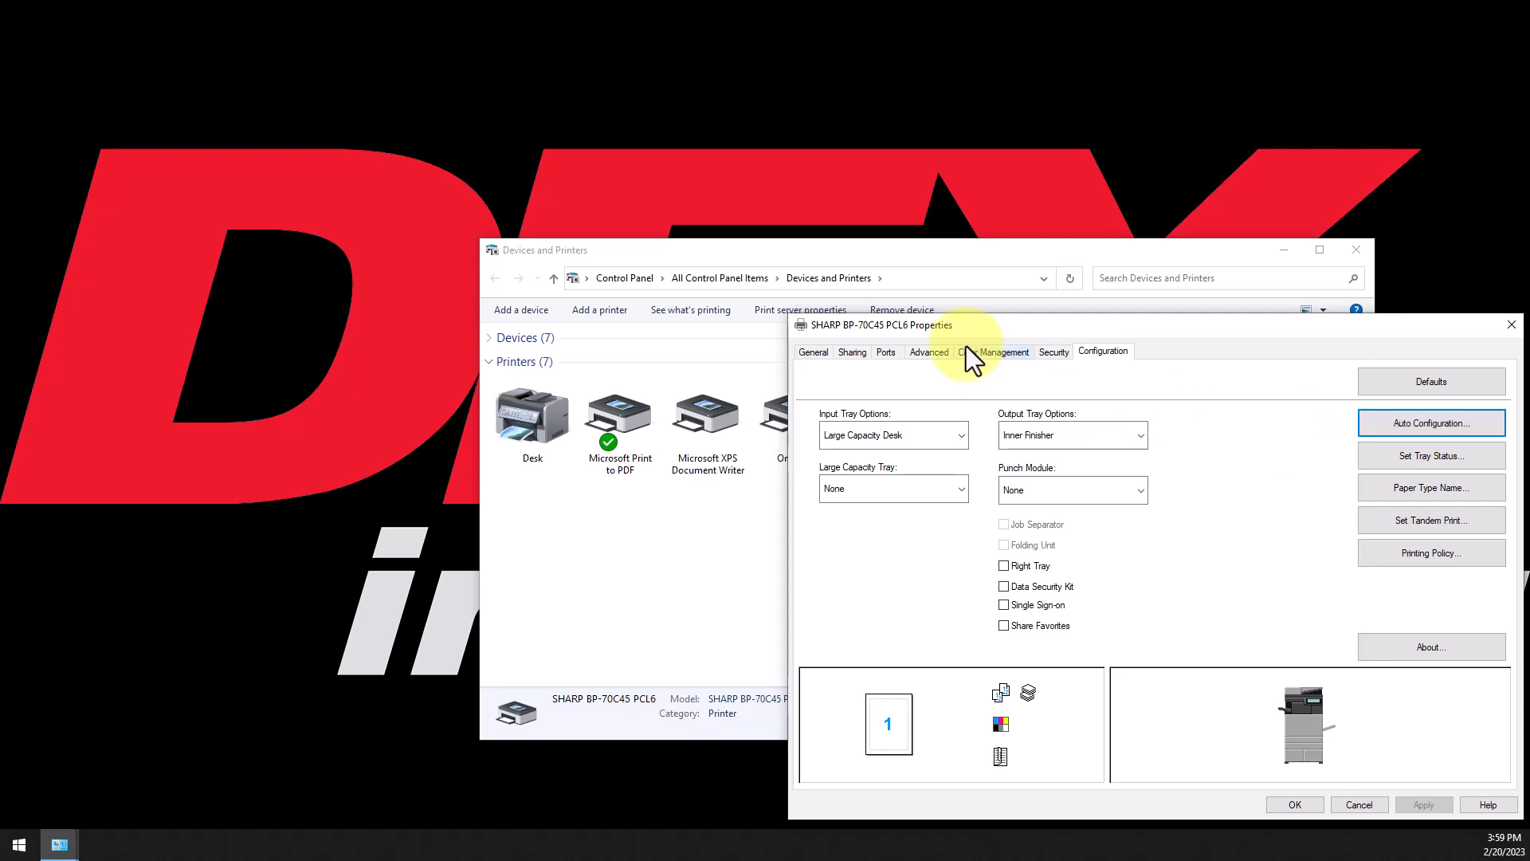
# Step: In the printer's Printing Defaults, set 2-Sided Printing to None and Color Mode to Black and White
pyautogui.click(921, 352)
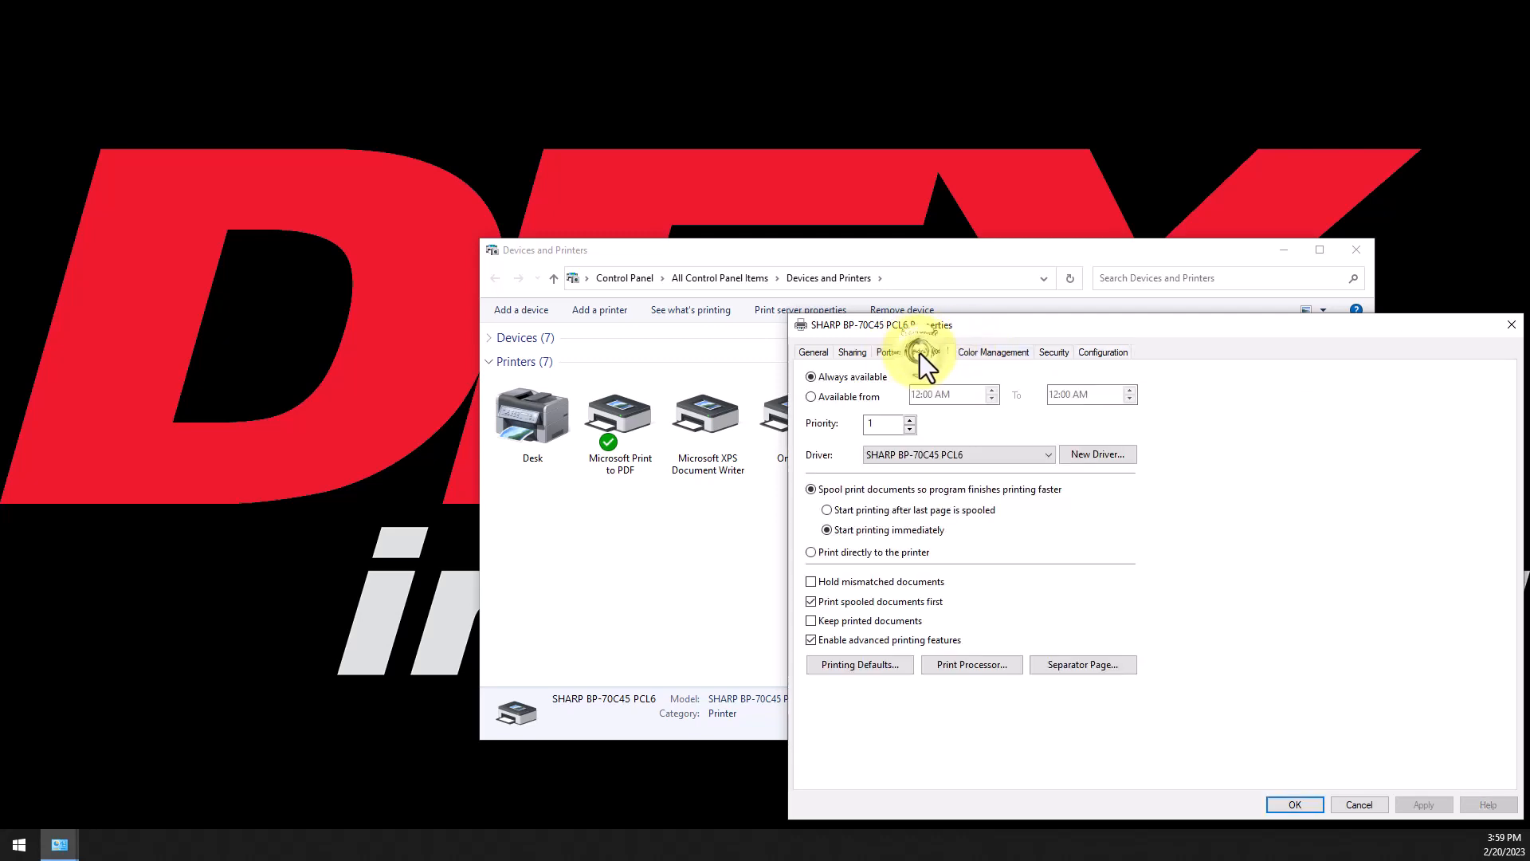
pyautogui.click(882, 672)
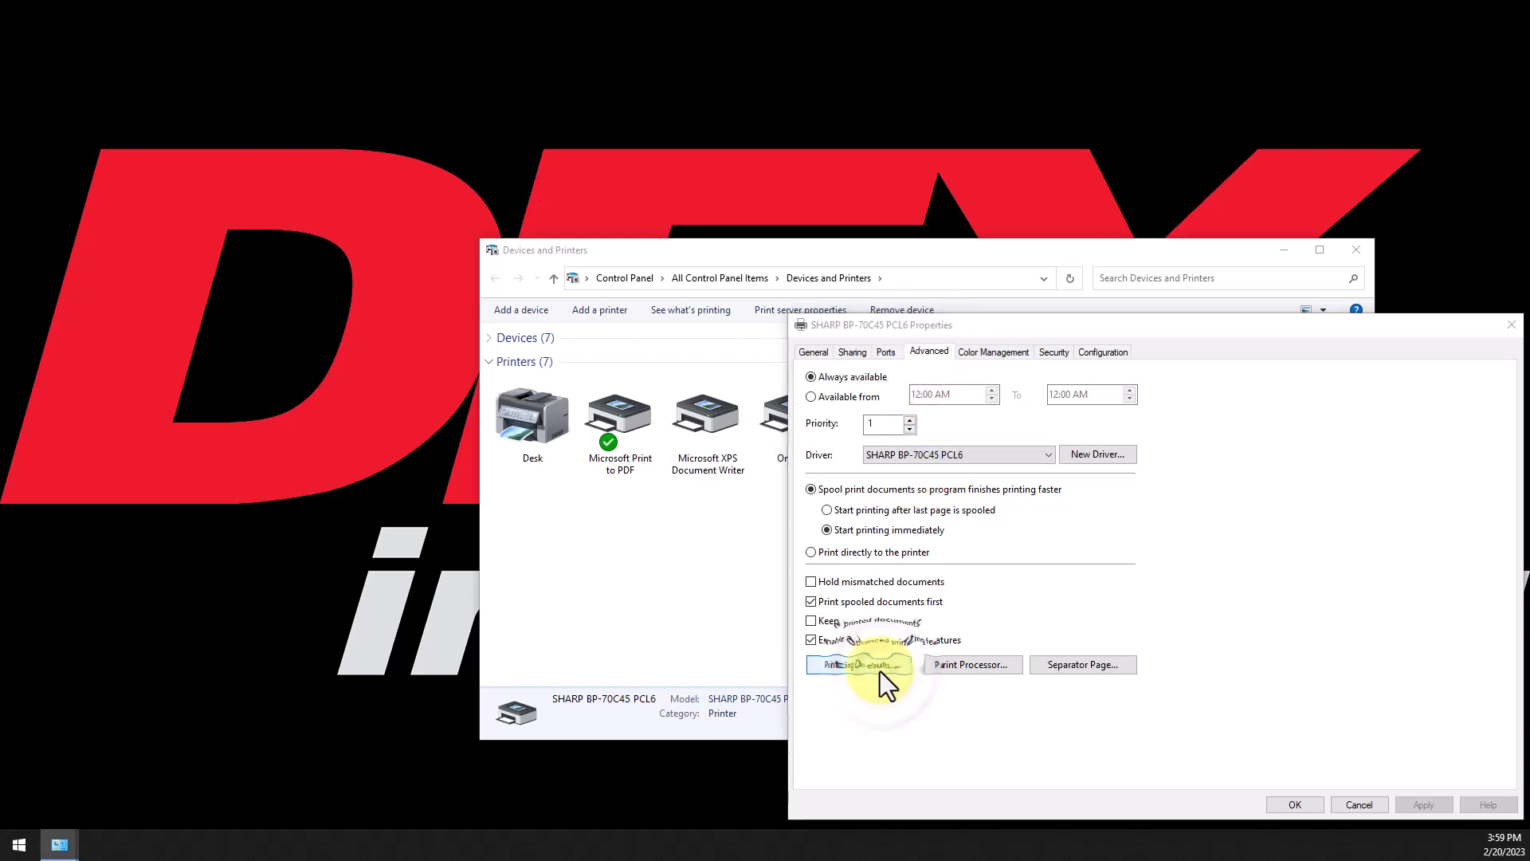
pyautogui.click(959, 647)
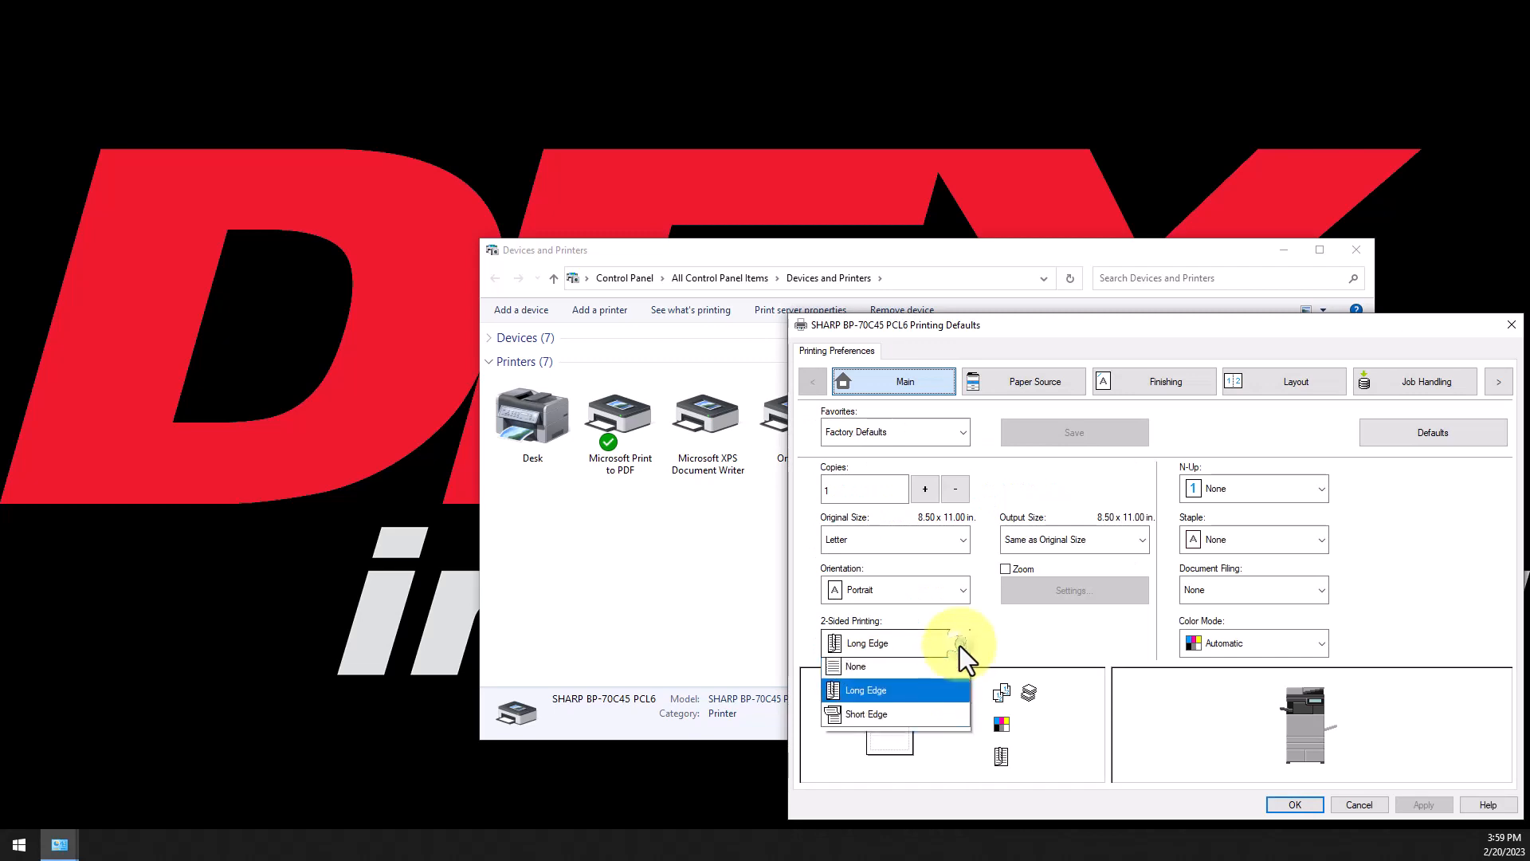
pyautogui.click(940, 670)
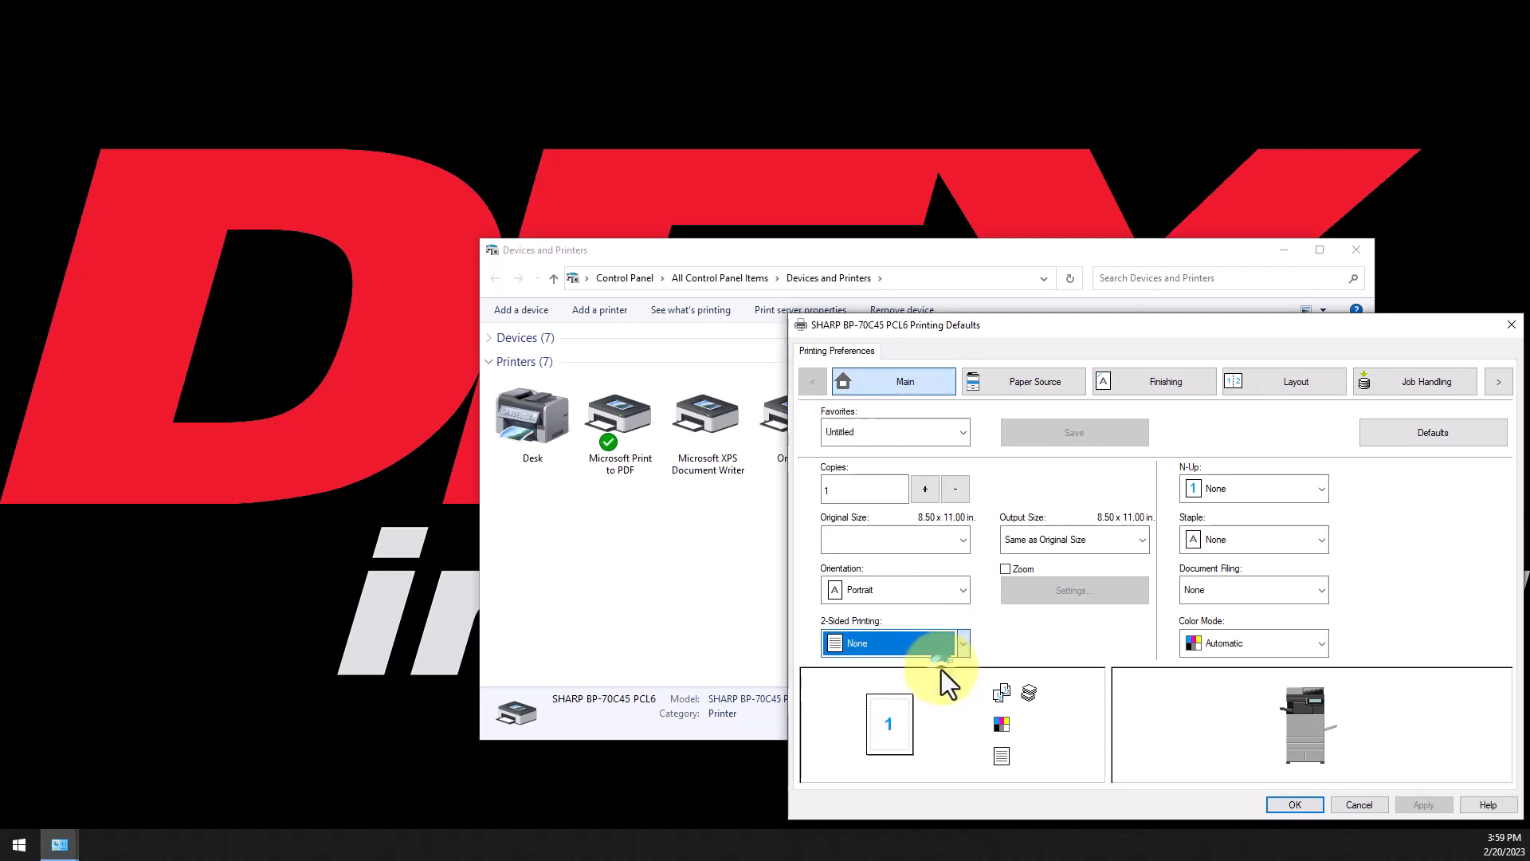
pyautogui.click(1321, 647)
pyautogui.click(1283, 717)
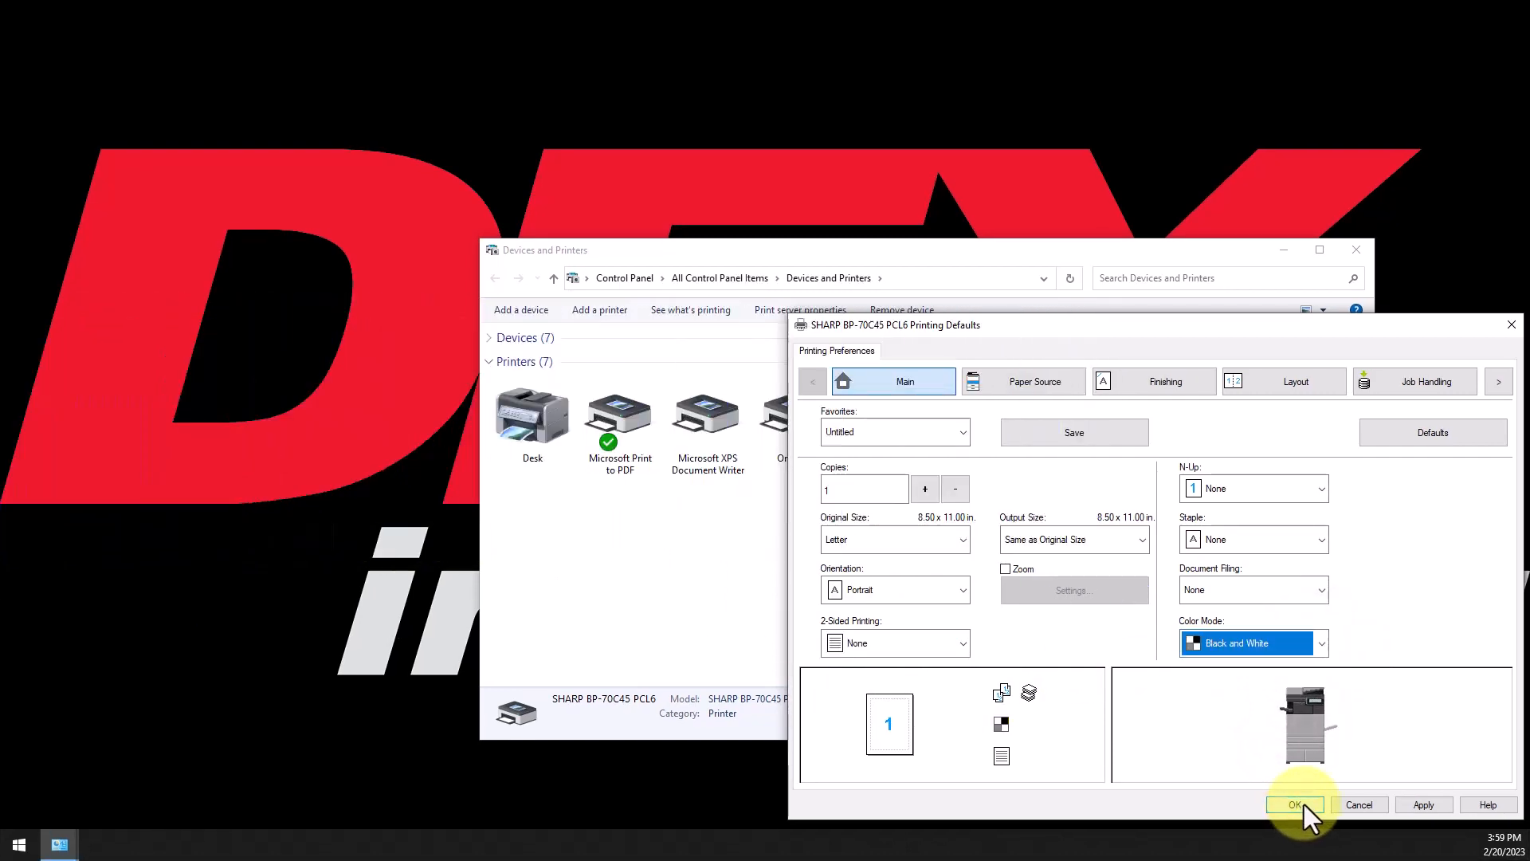
# Step: Review the Paper Source, Finishing, Layout, Job Handling and additional settings of the Printing Defaults, and save the defaults
pyautogui.click(1026, 384)
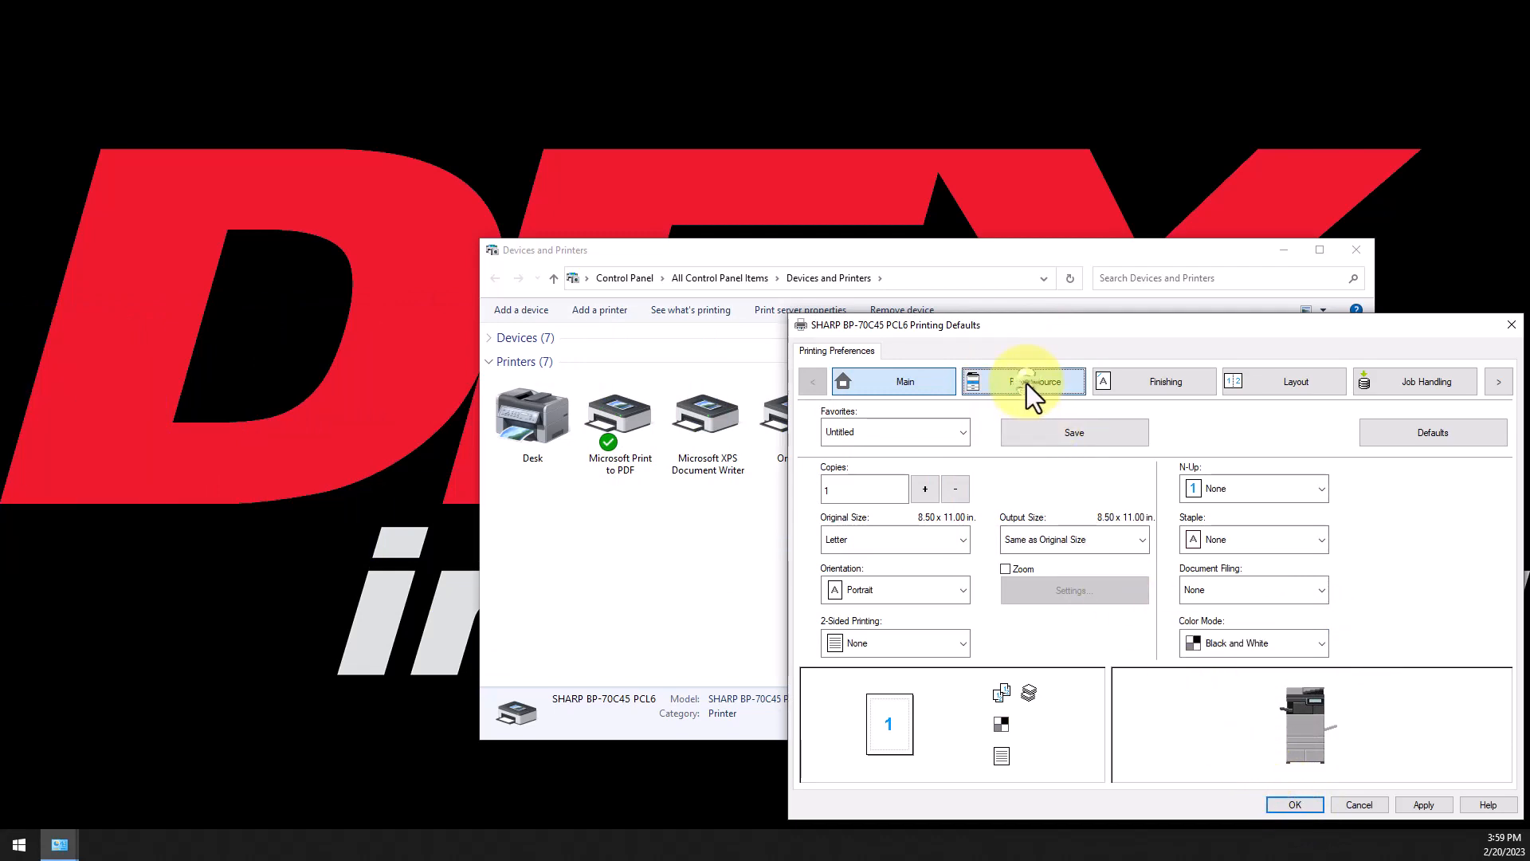
pyautogui.click(1197, 384)
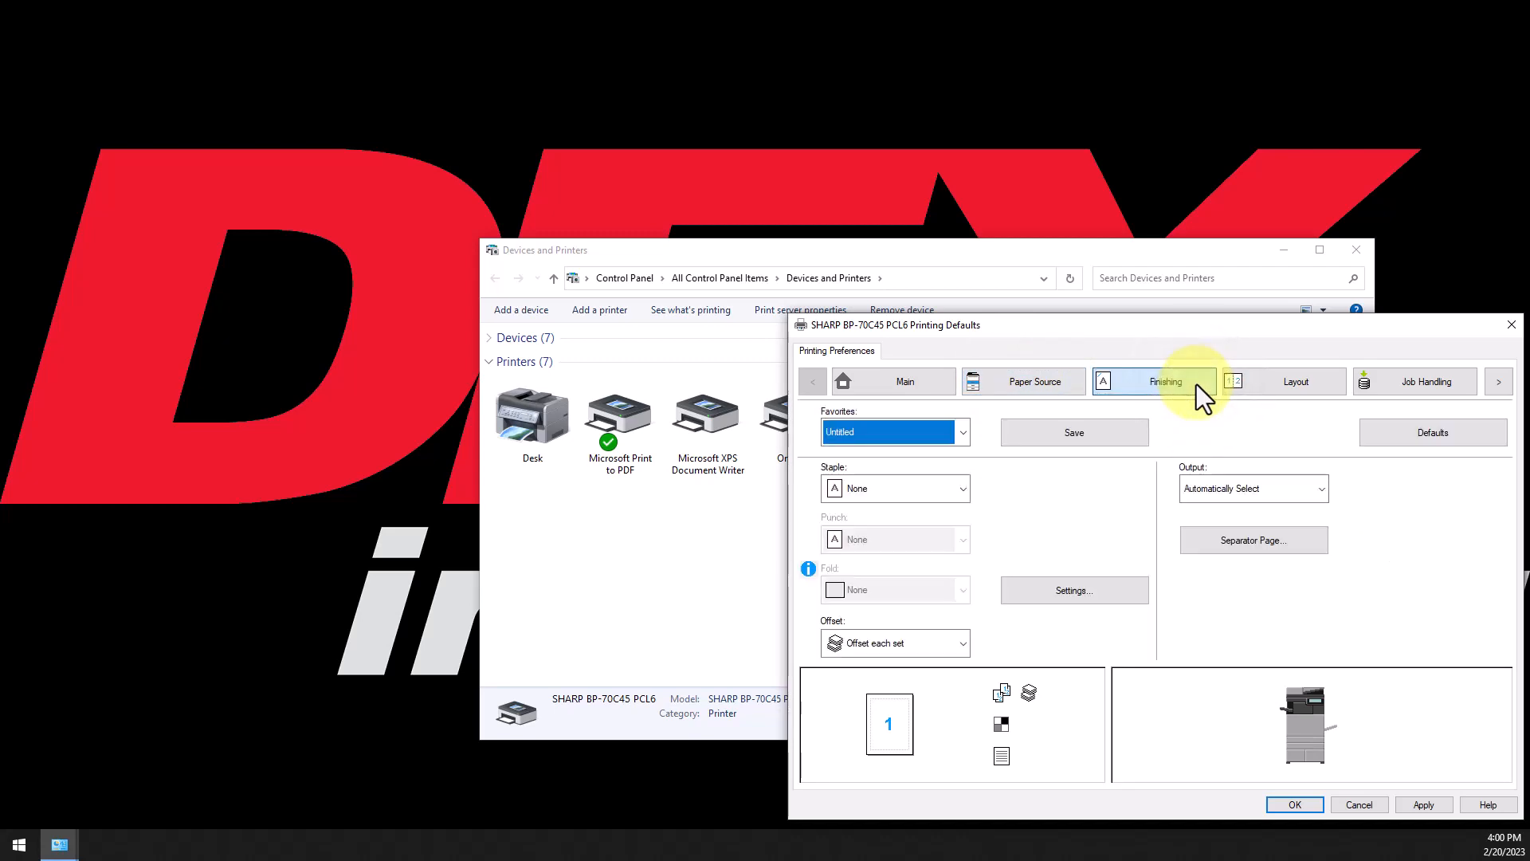
pyautogui.click(1303, 385)
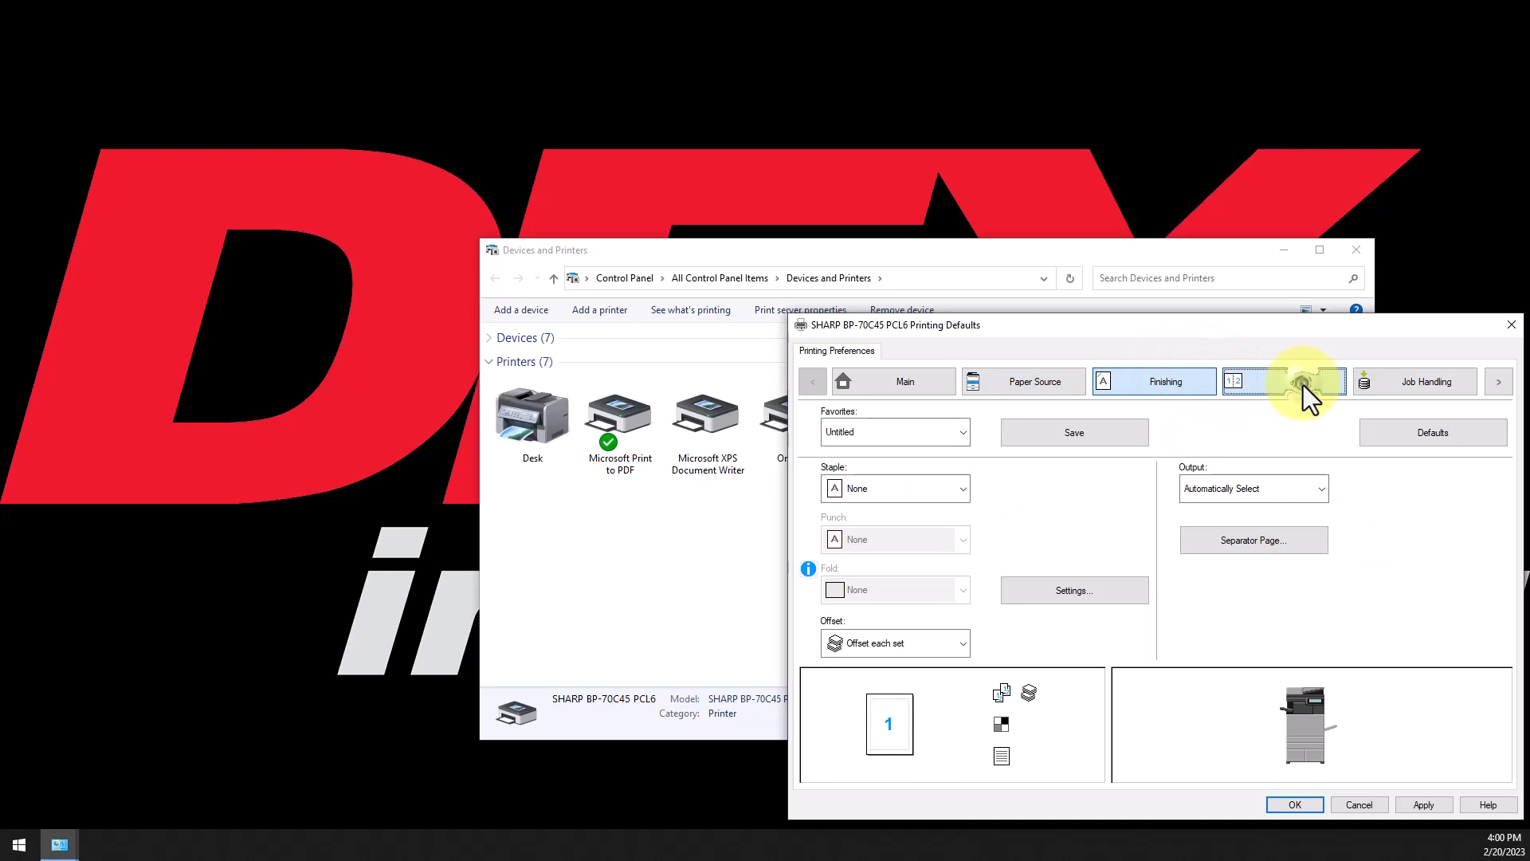
pyautogui.click(1401, 387)
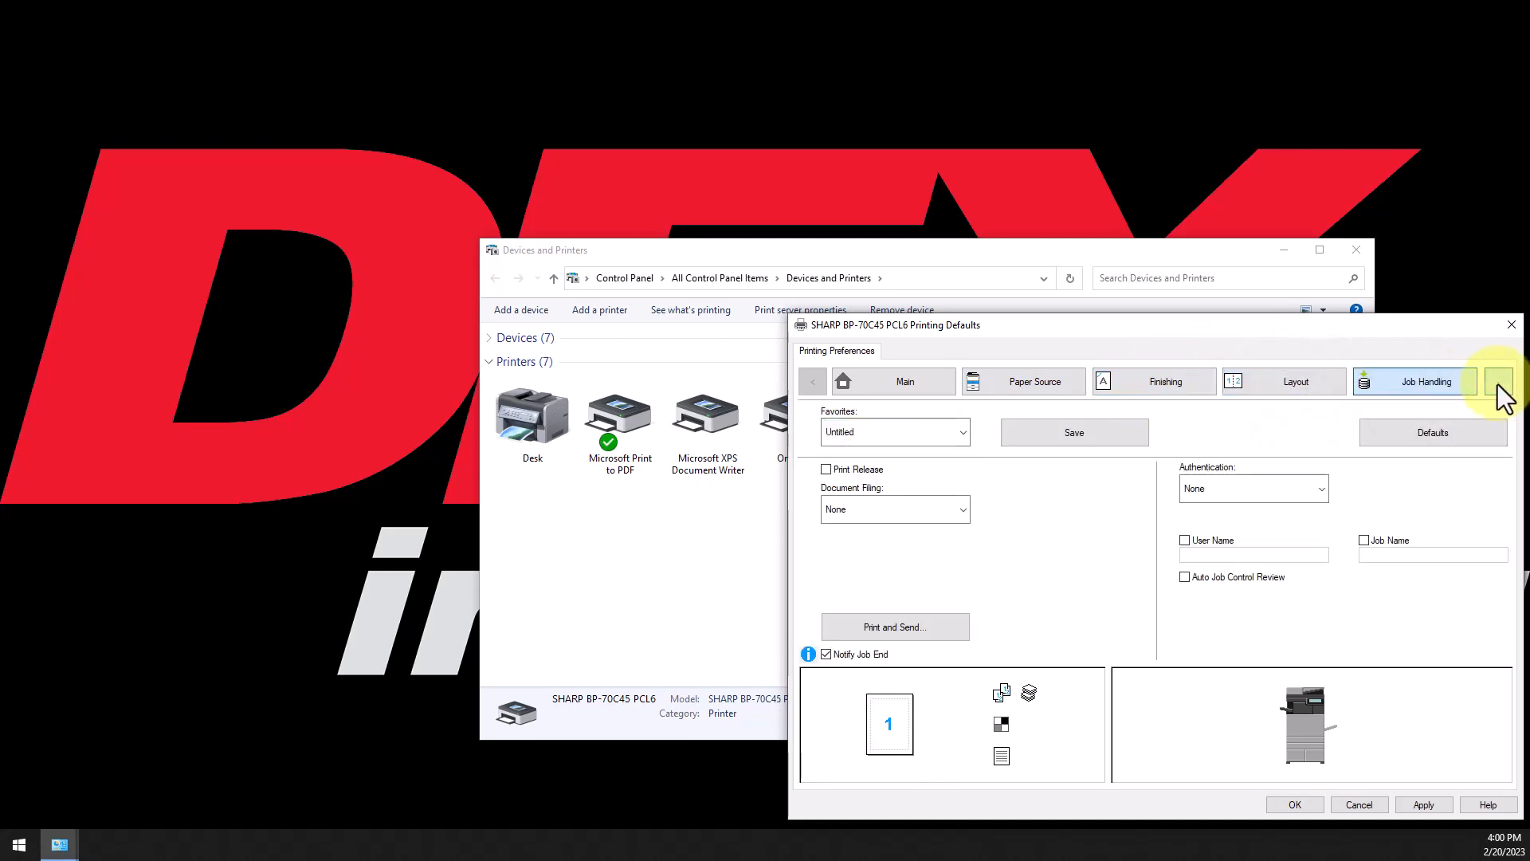
pyautogui.click(1498, 383)
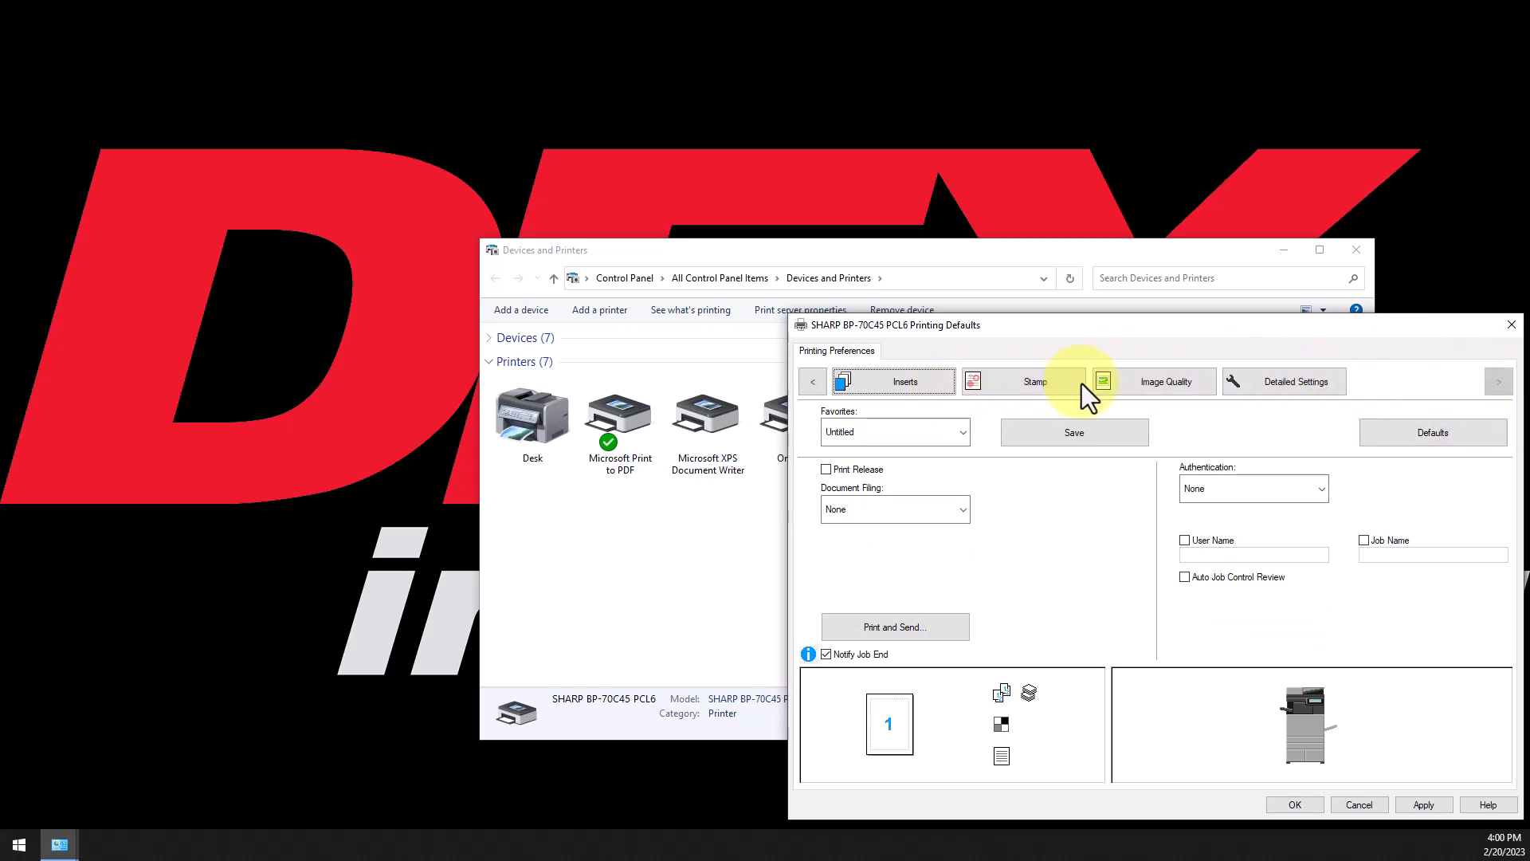
pyautogui.click(1306, 805)
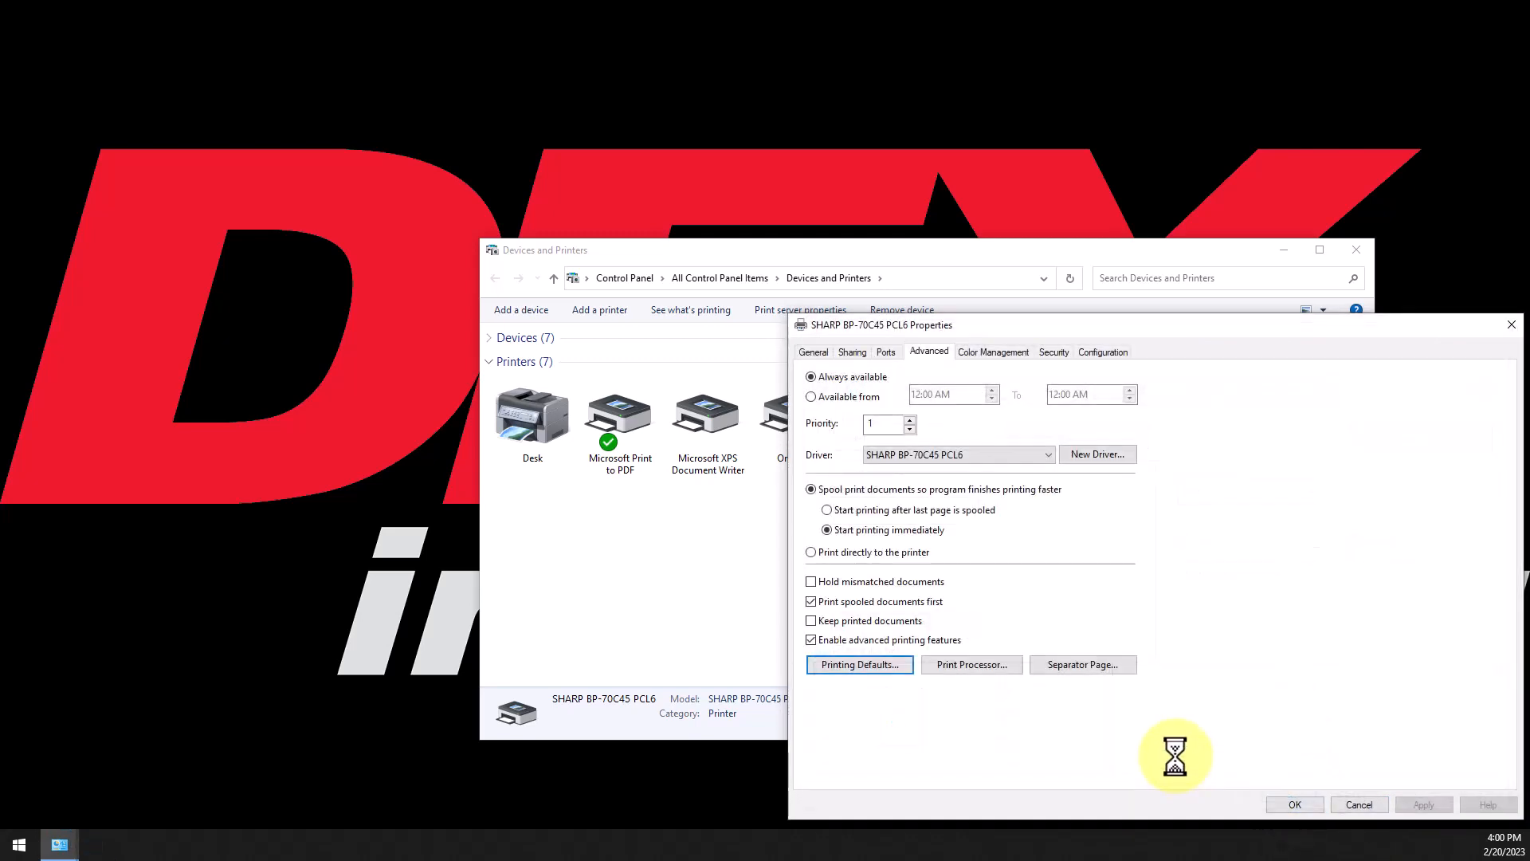
# Step: In the printer's own Printing Preferences, set 2-Sided Printing to None and Color Mode to Black and White, and save
pyautogui.click(812, 352)
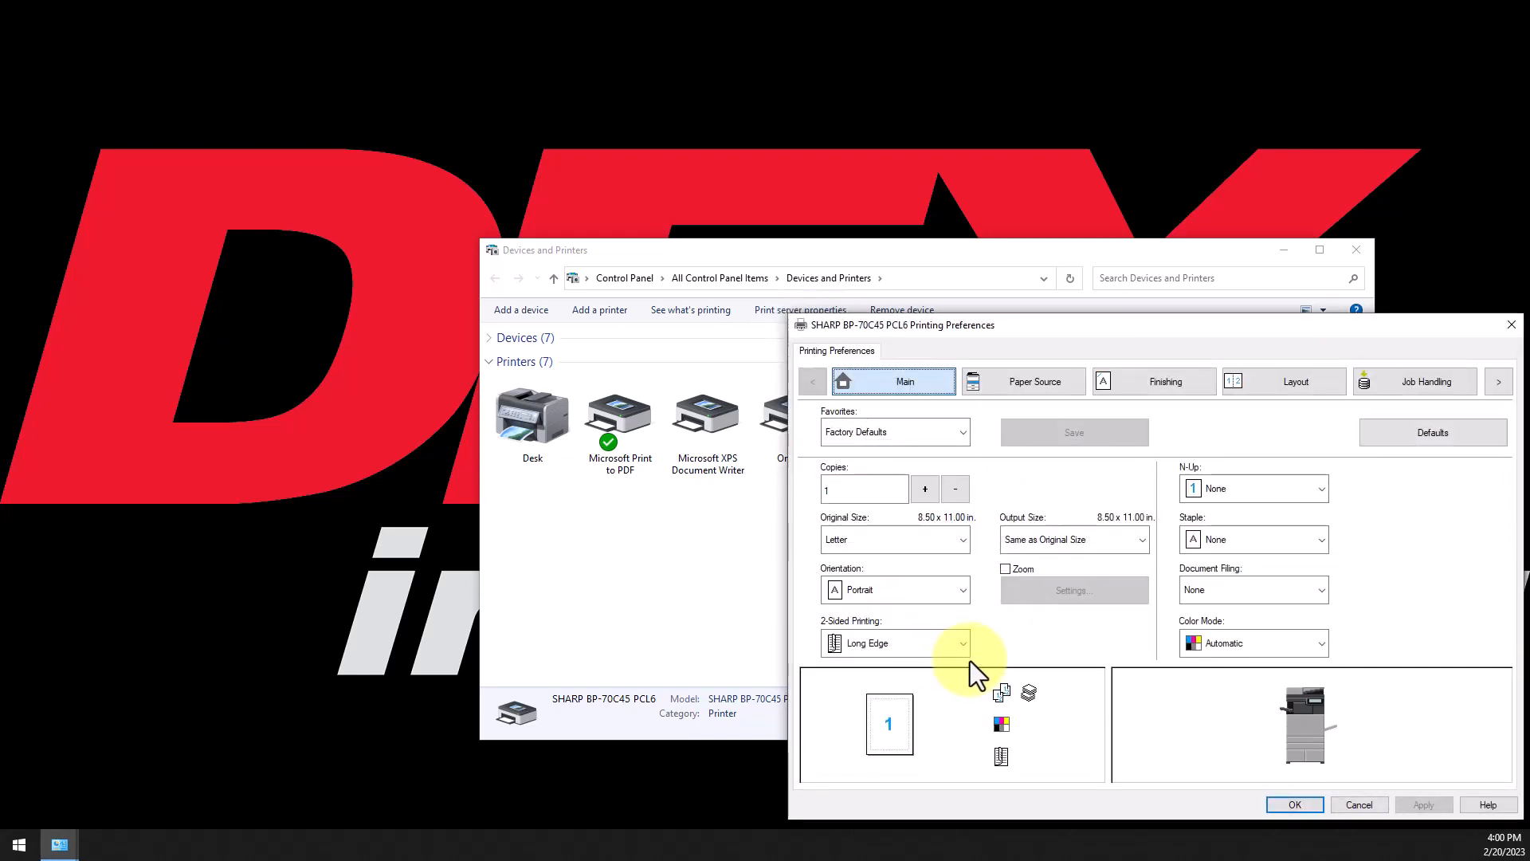
pyautogui.click(965, 645)
pyautogui.click(957, 670)
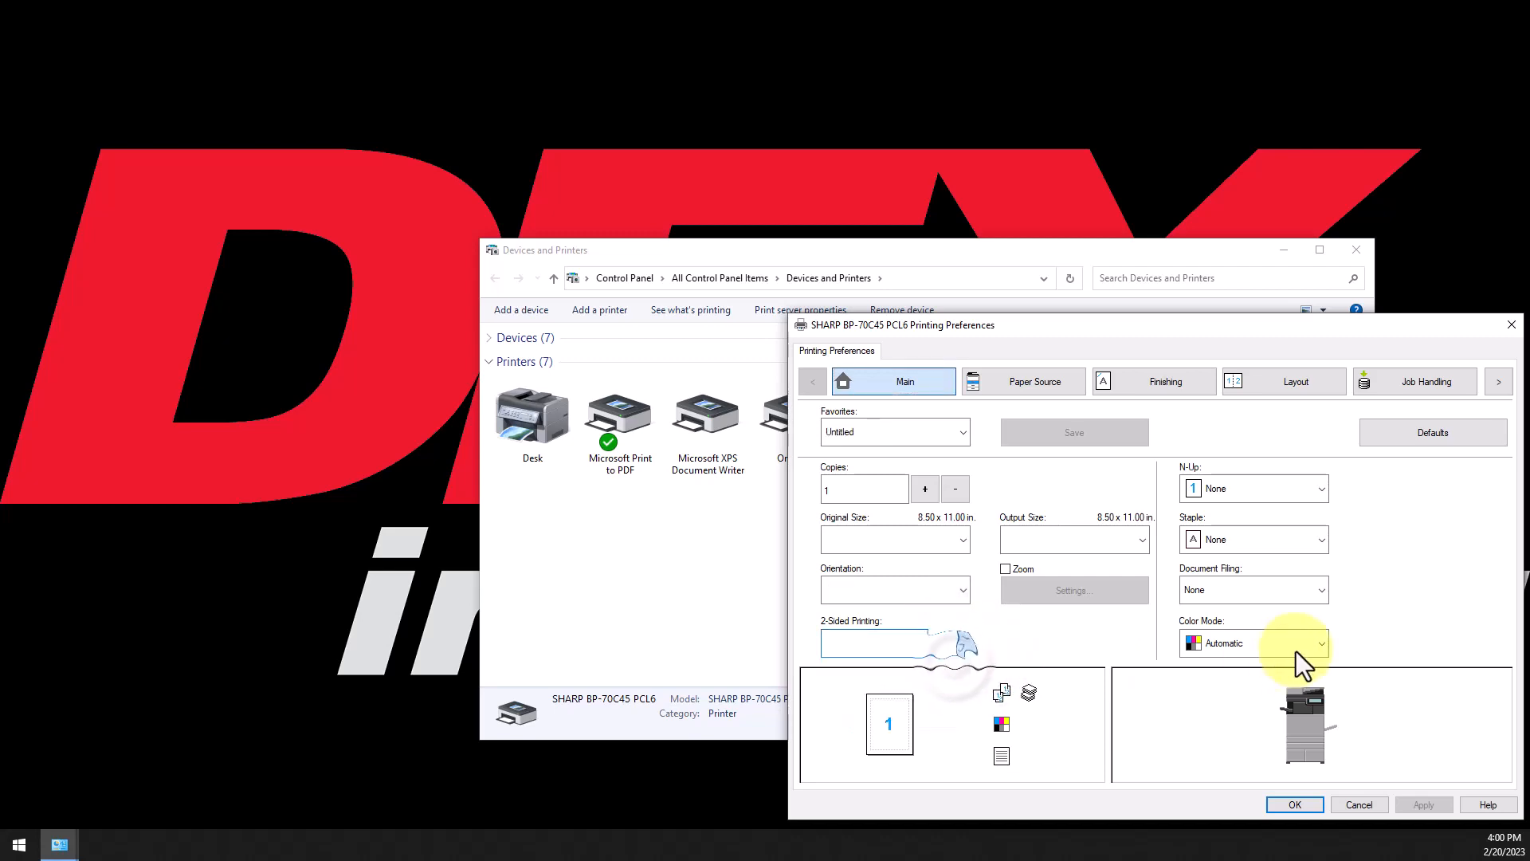
pyautogui.click(1322, 647)
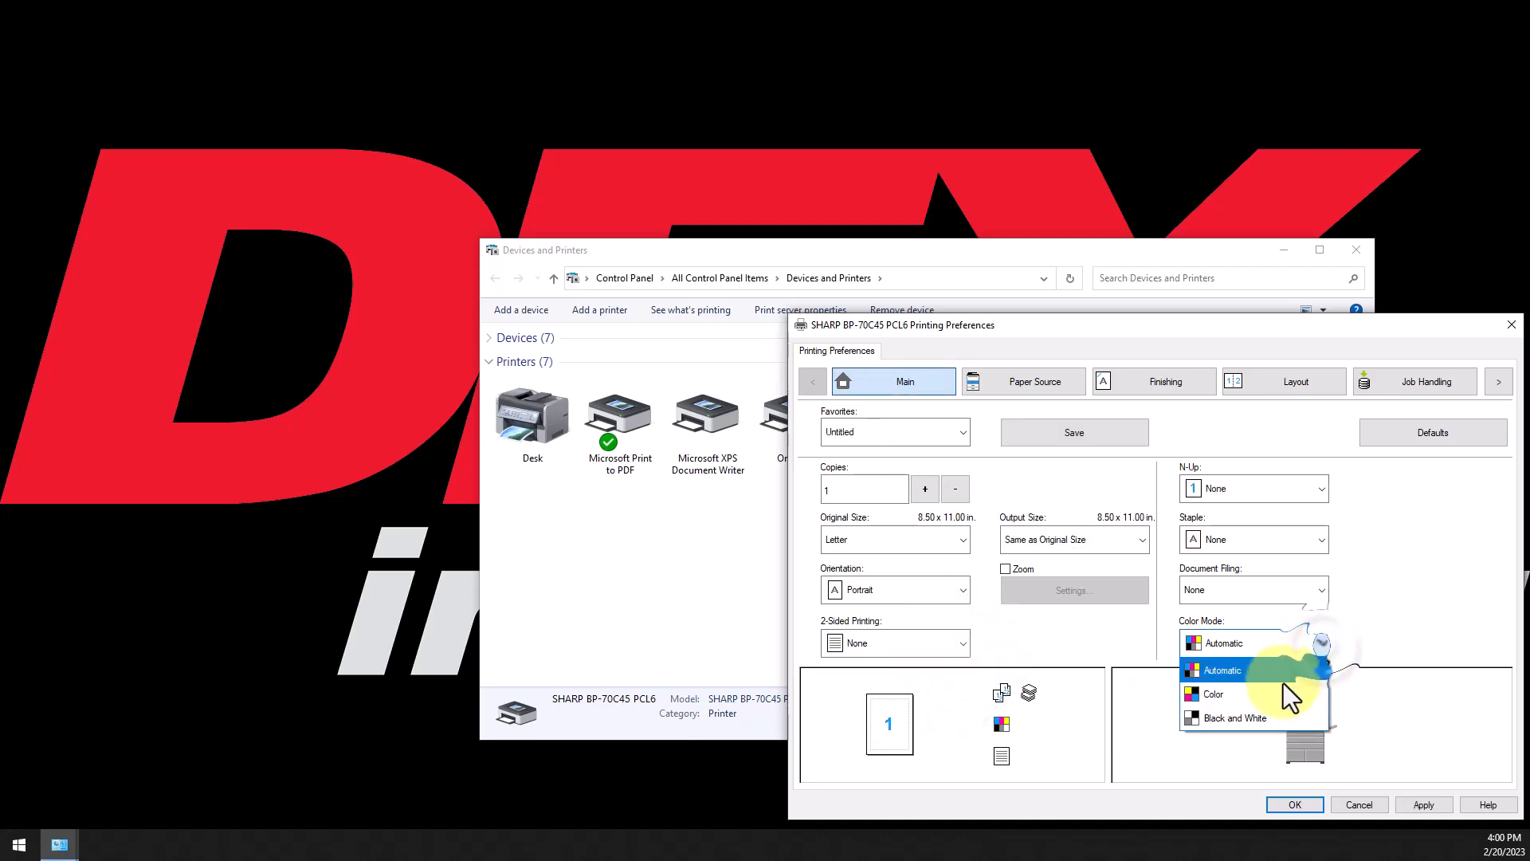
pyautogui.click(1270, 714)
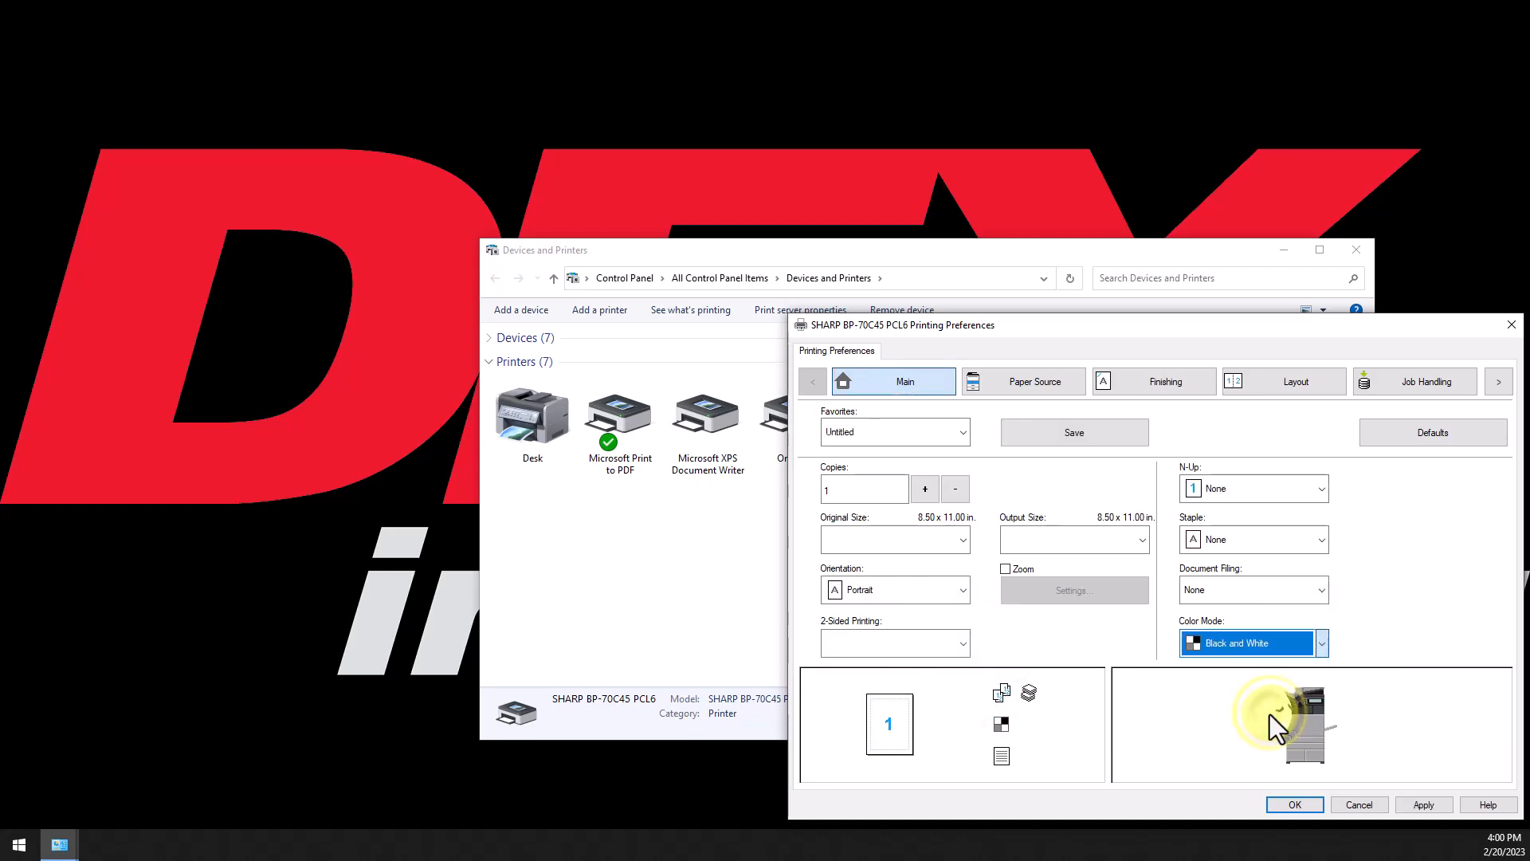
pyautogui.click(1293, 805)
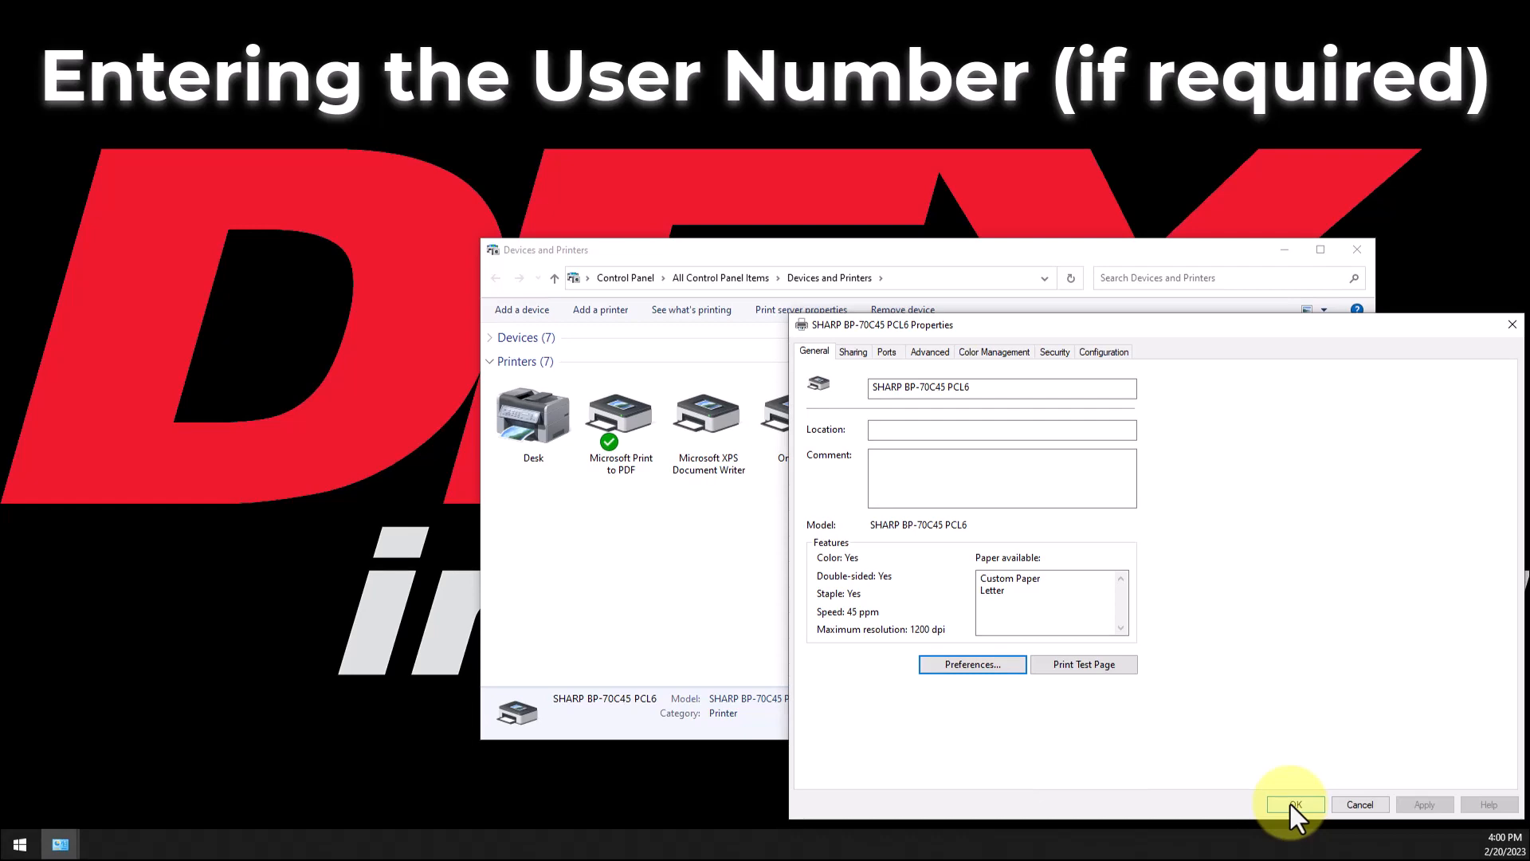
# Step: In the Printing Defaults' job handling settings, set Authentication to User Number, enter the user number, and save and close the printer properties
pyautogui.click(929, 351)
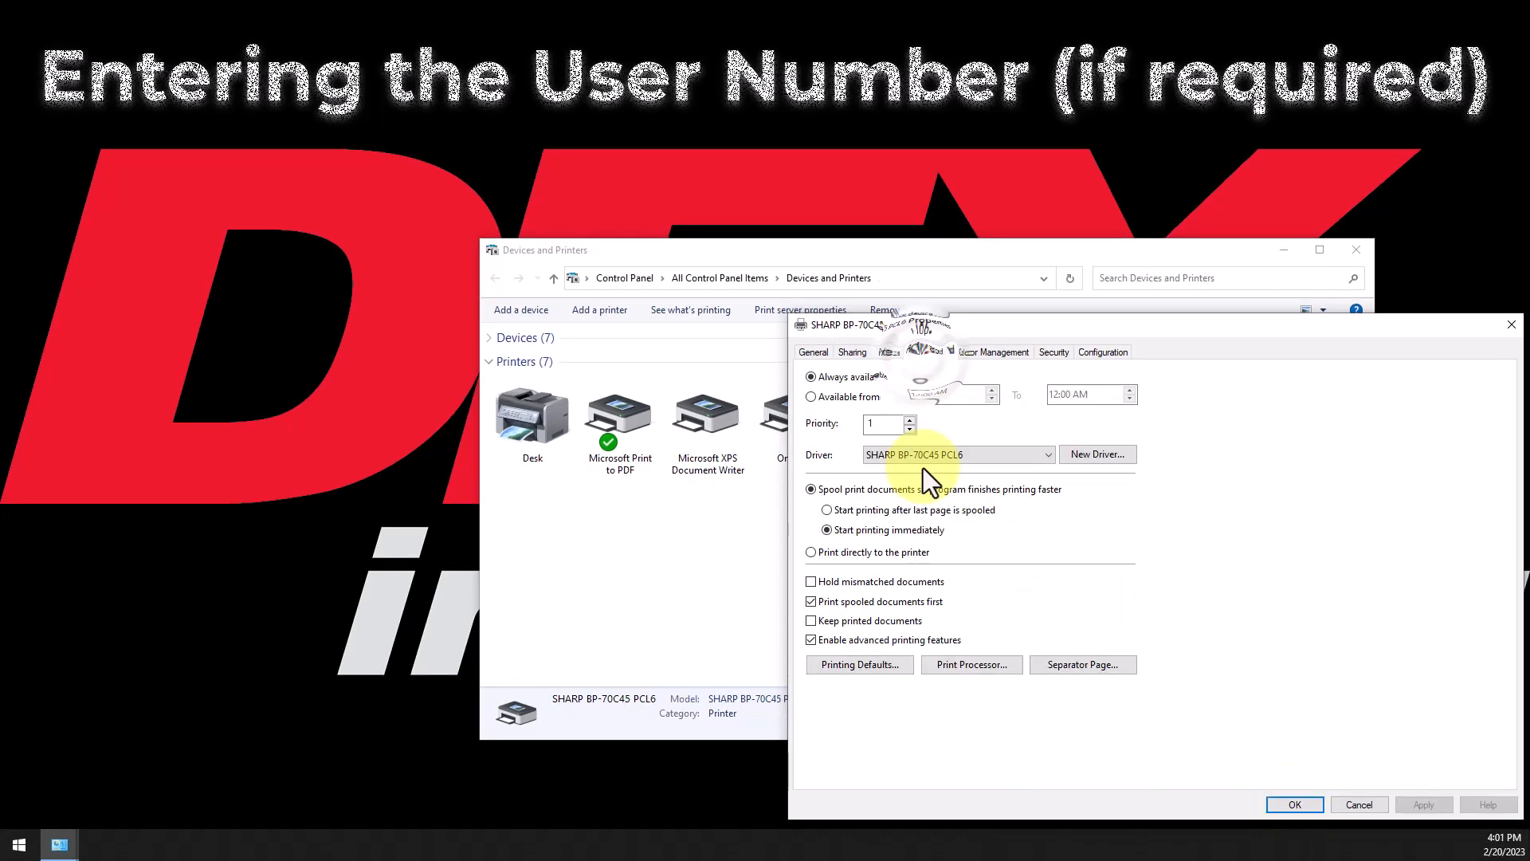
pyautogui.click(867, 671)
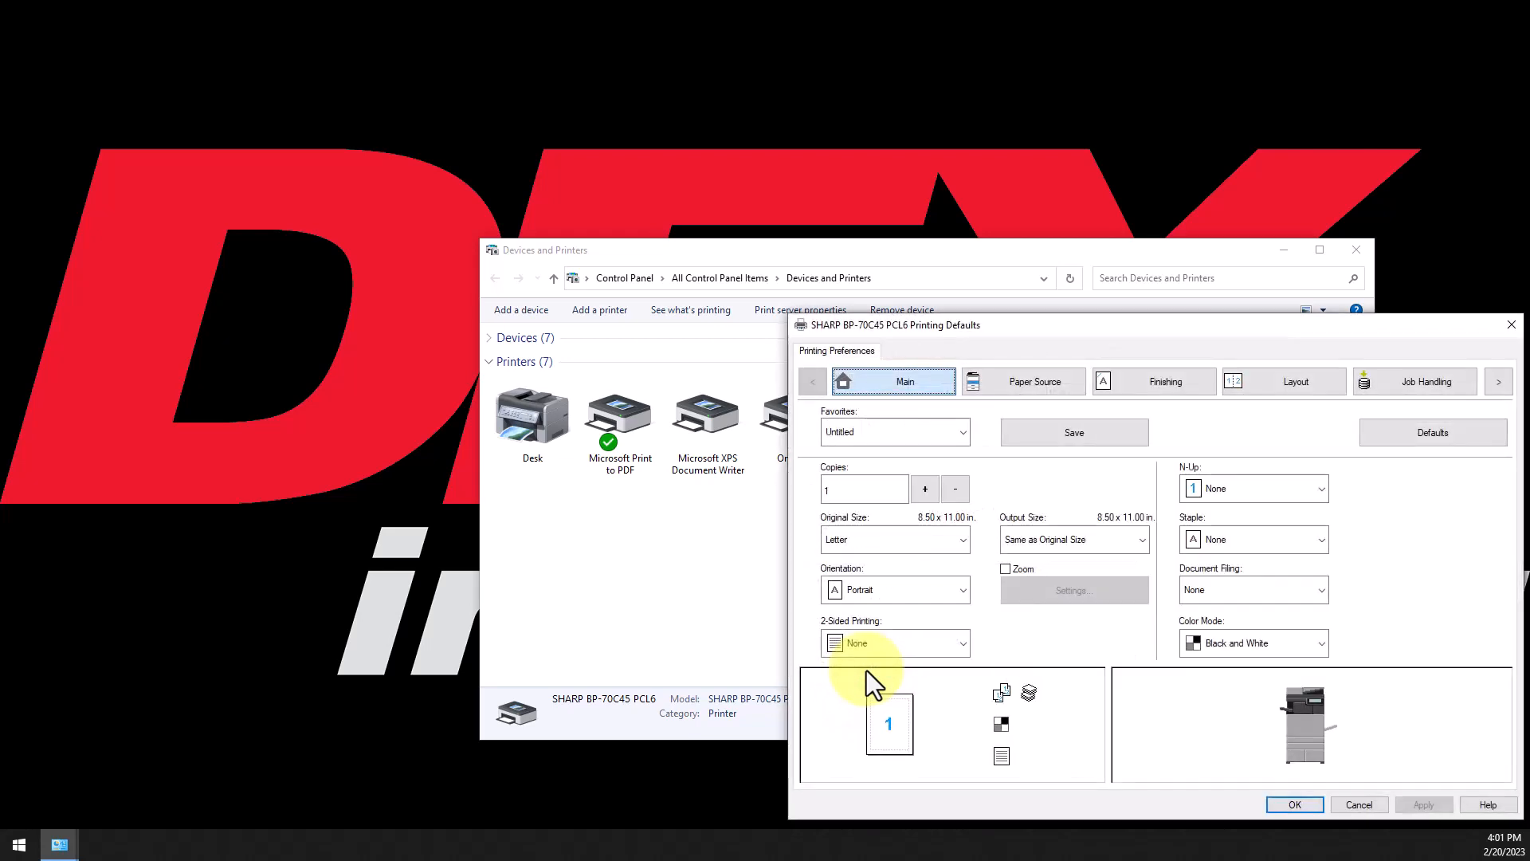
pyautogui.click(1452, 383)
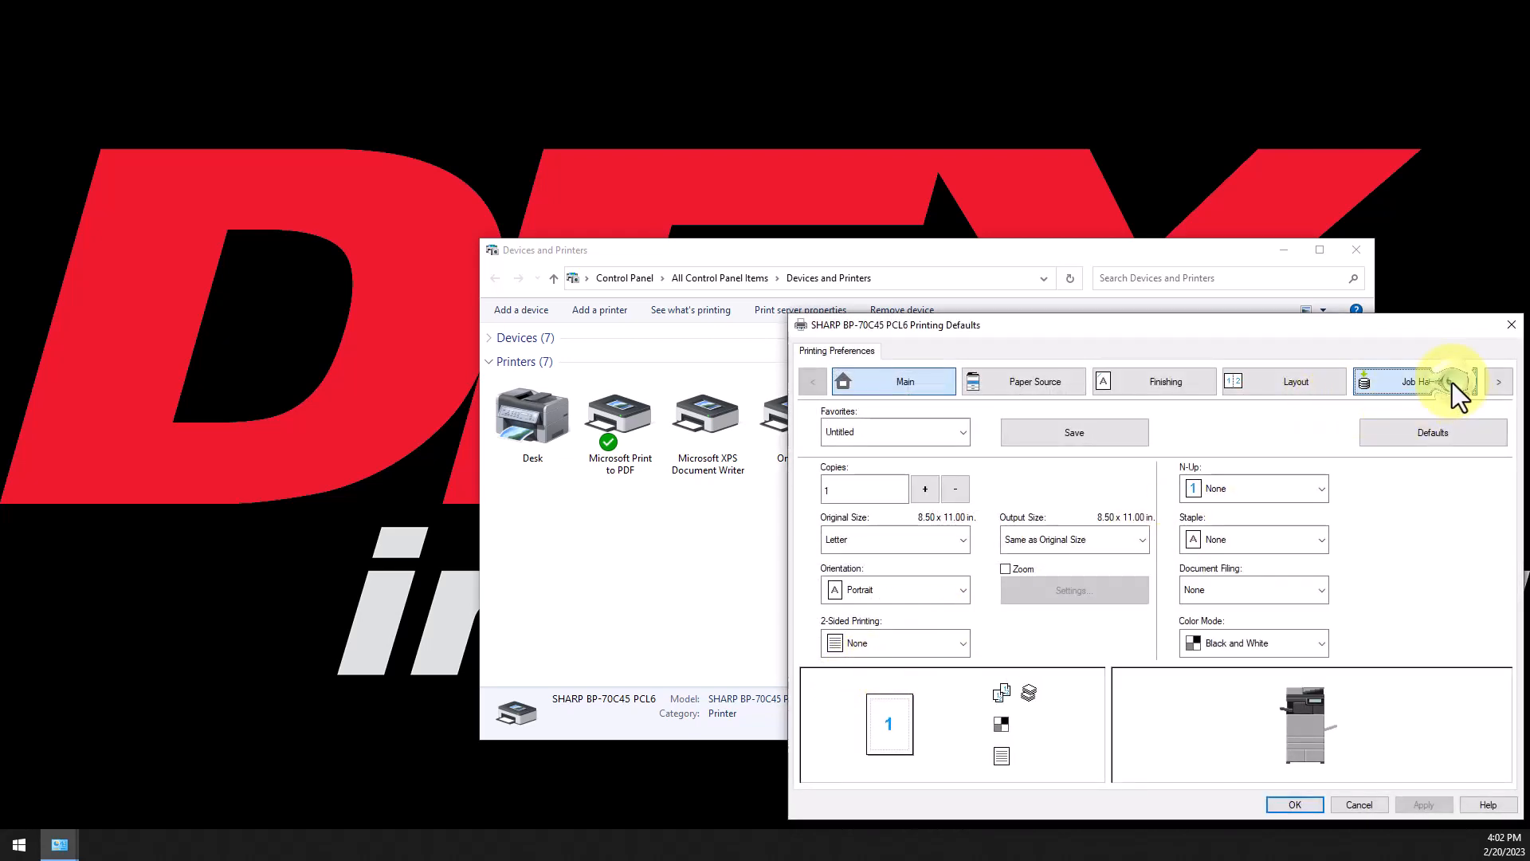
pyautogui.click(1322, 489)
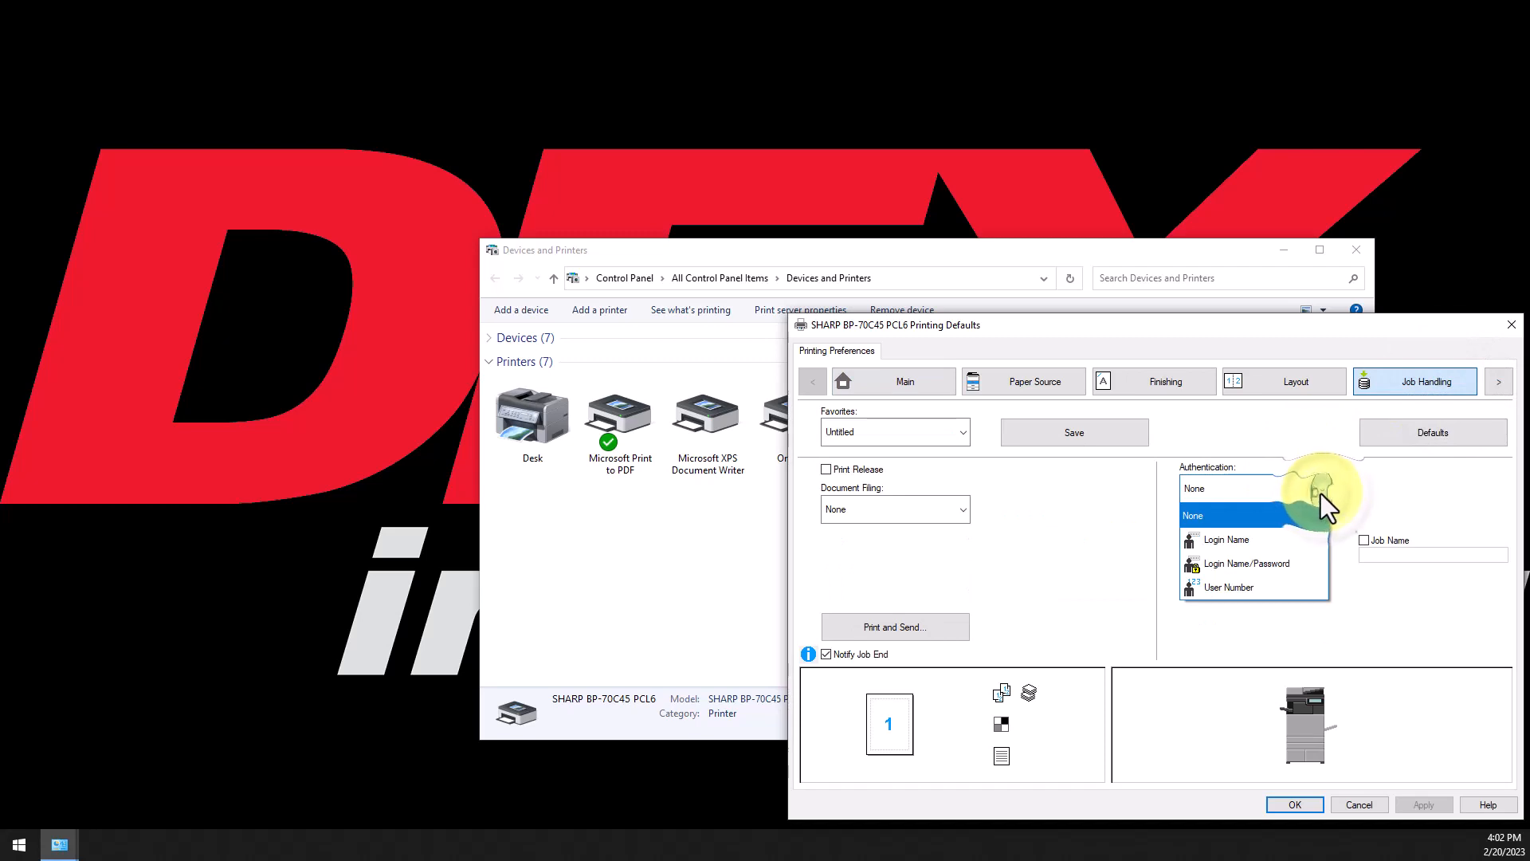
pyautogui.click(1285, 588)
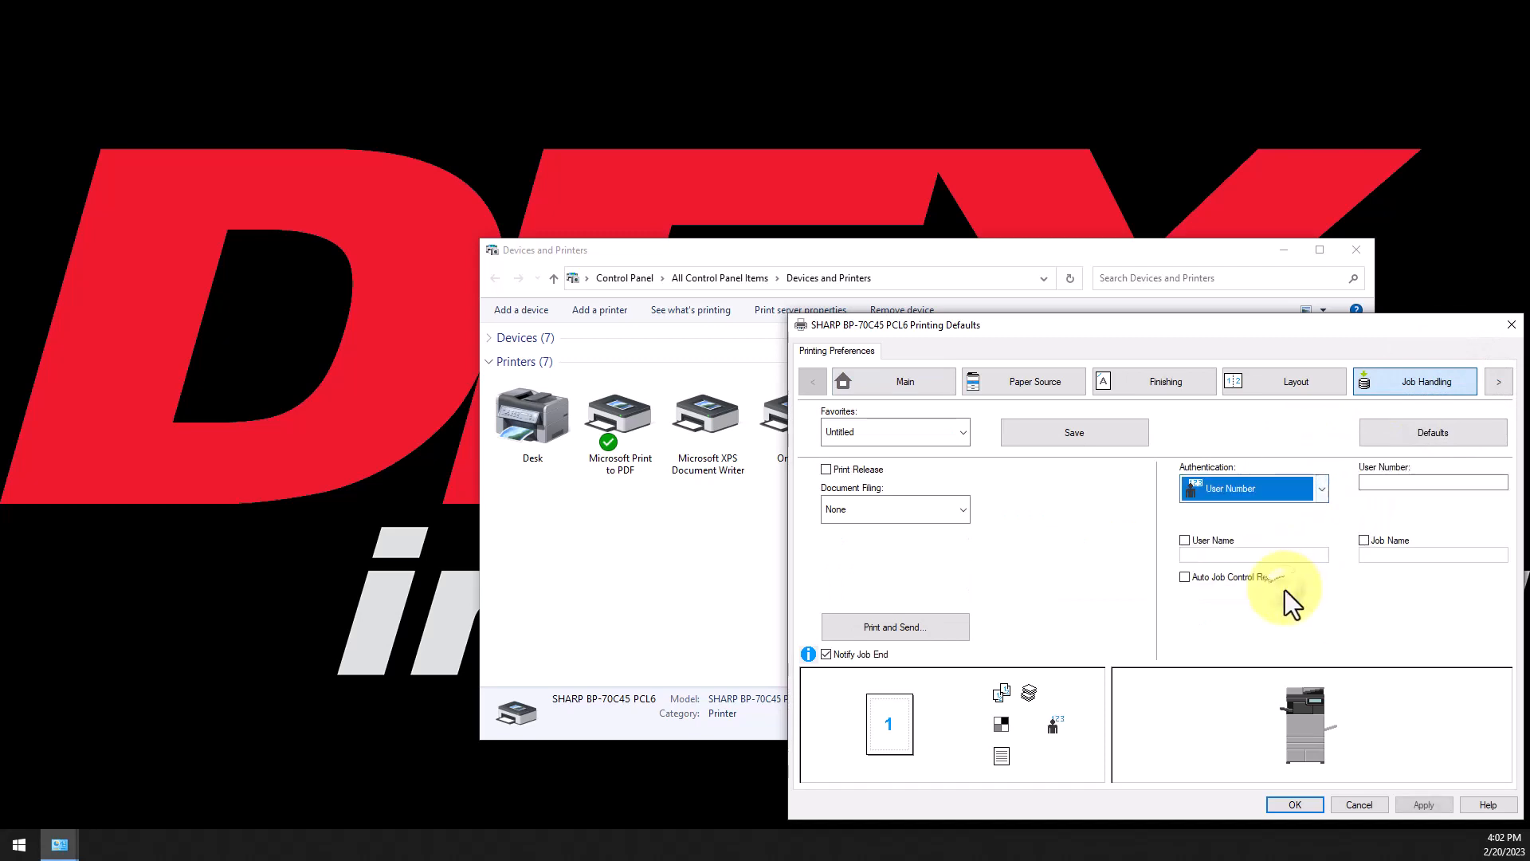
pyautogui.click(1415, 483)
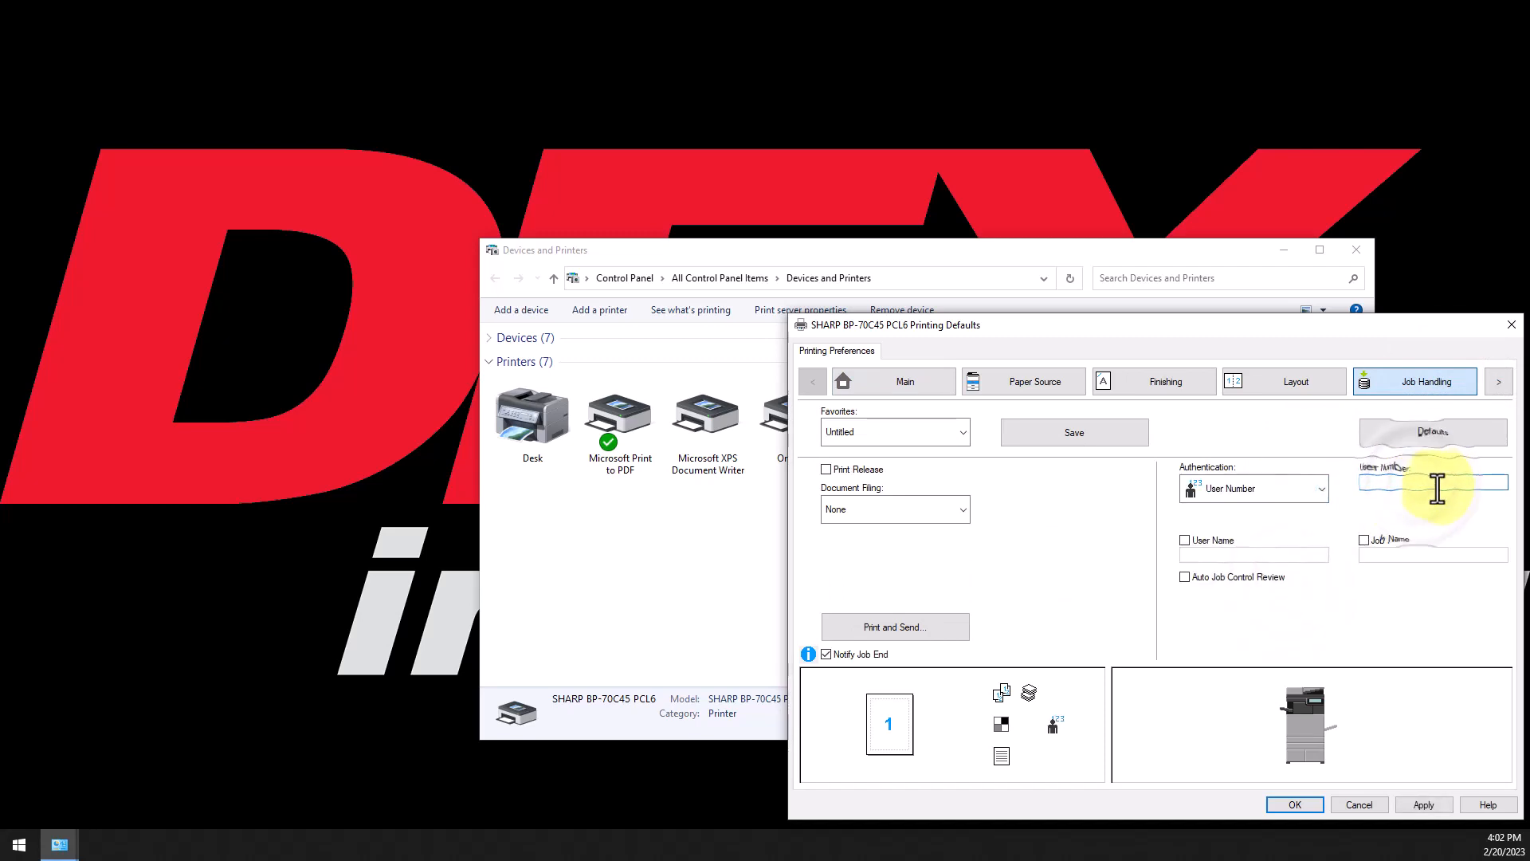
pyautogui.write('••')
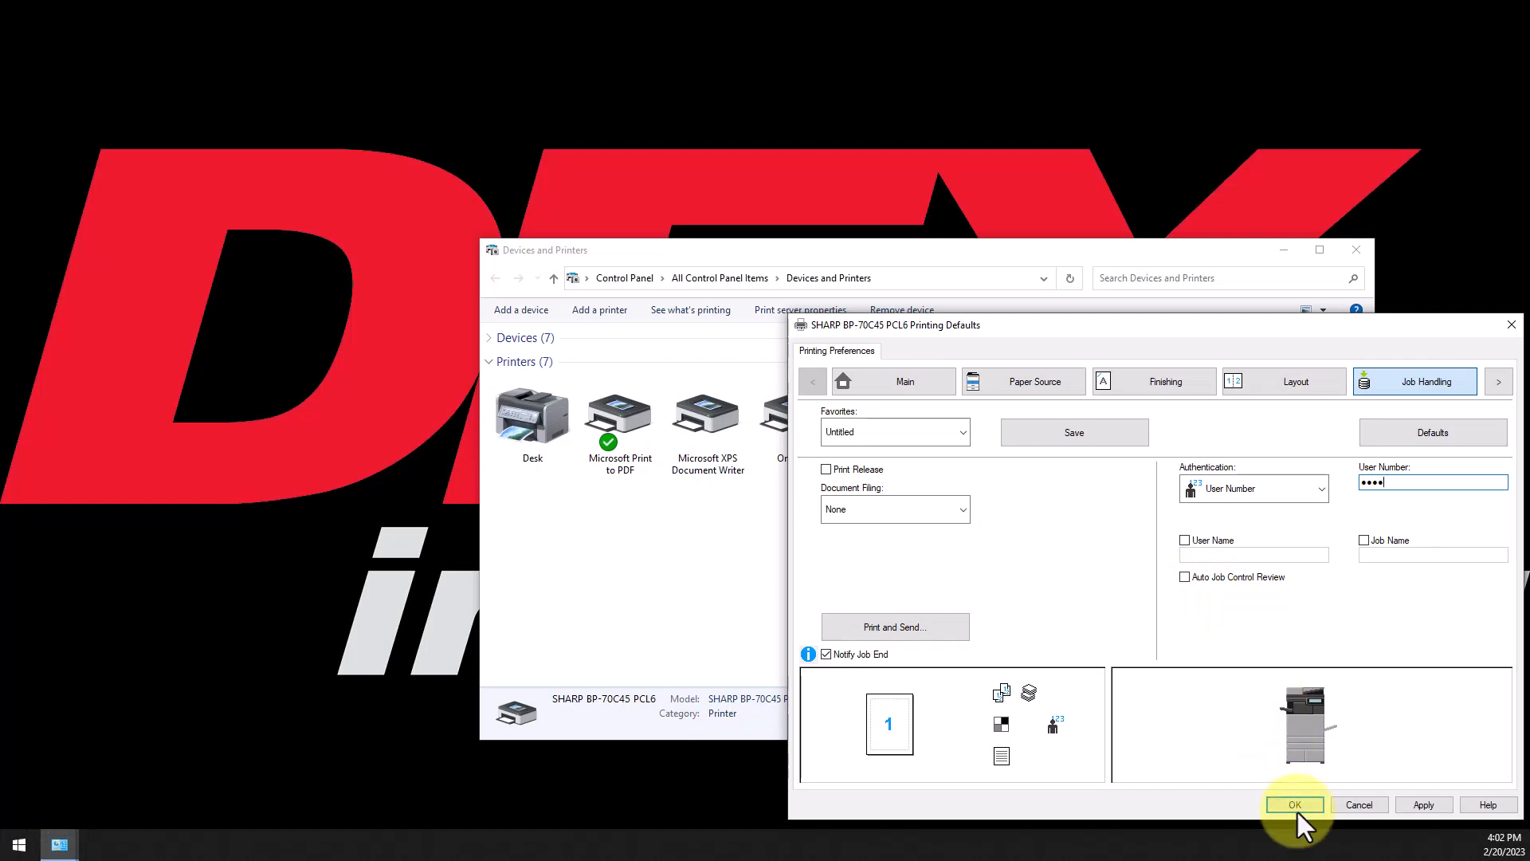
pyautogui.click(1296, 806)
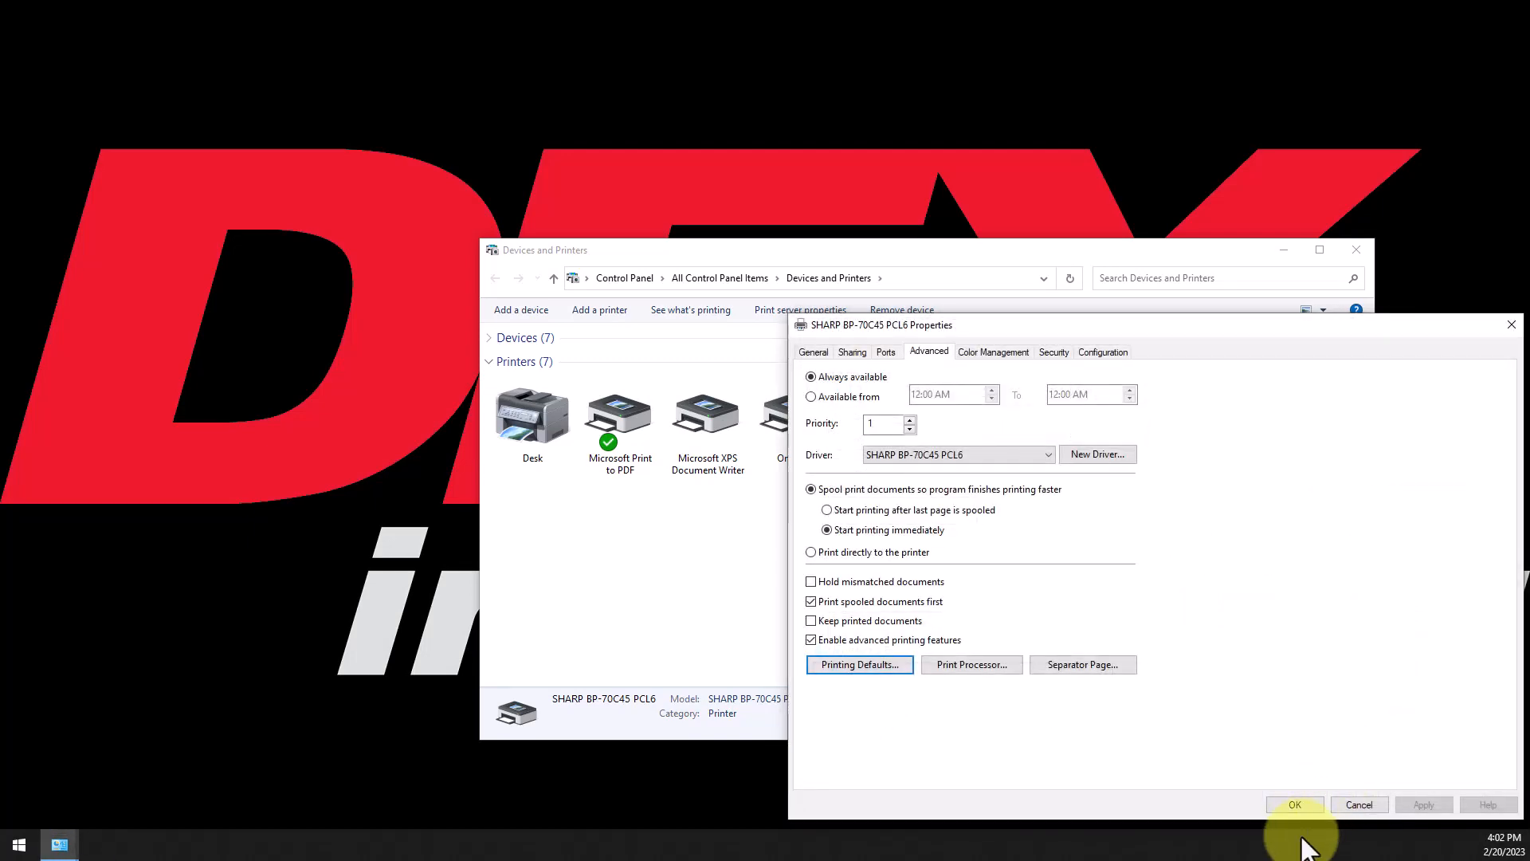
pyautogui.click(1314, 805)
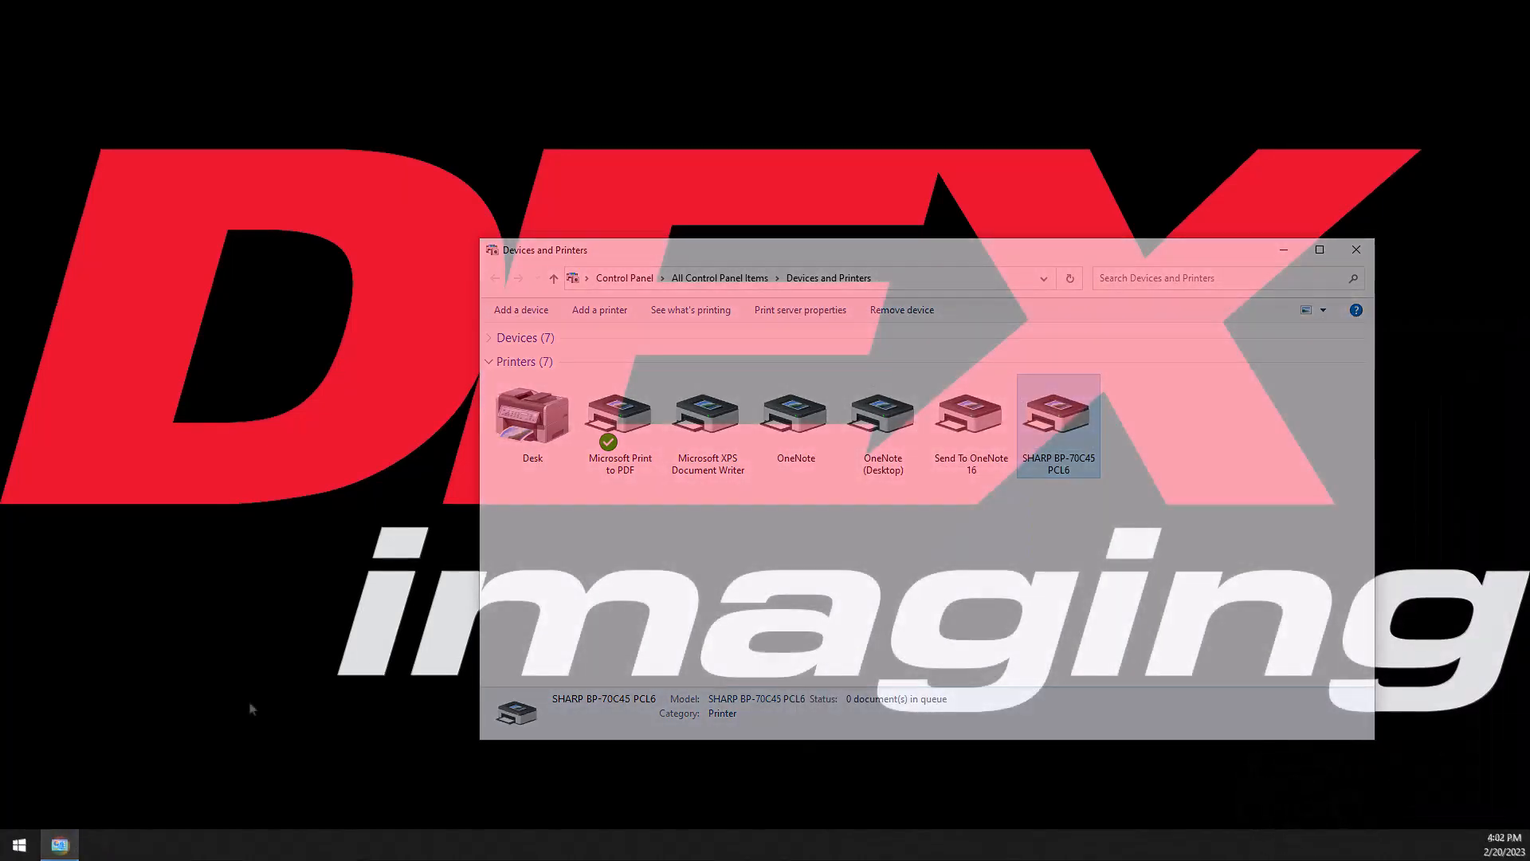